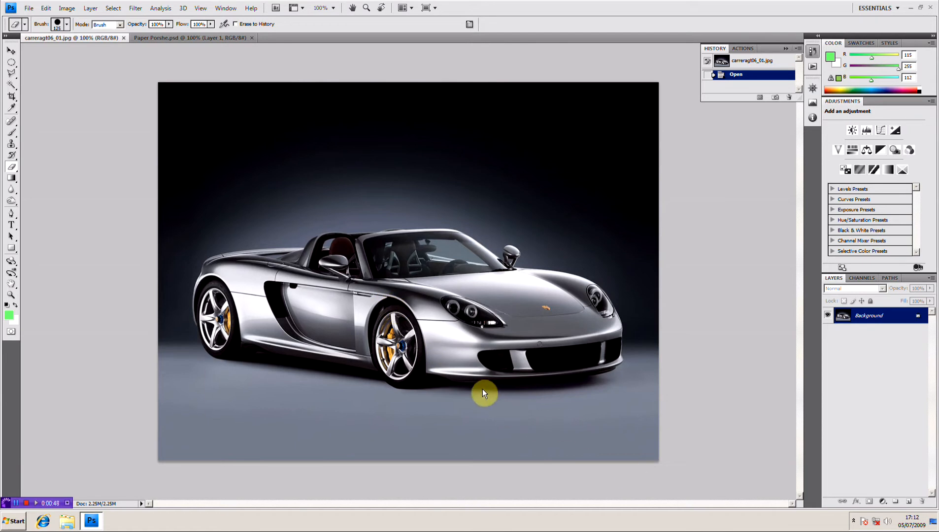
- Duplicate the Background layer of the car image and name the copy "Decals"
left_click(881, 318)
right_click(876, 321)
left_click(888, 340)
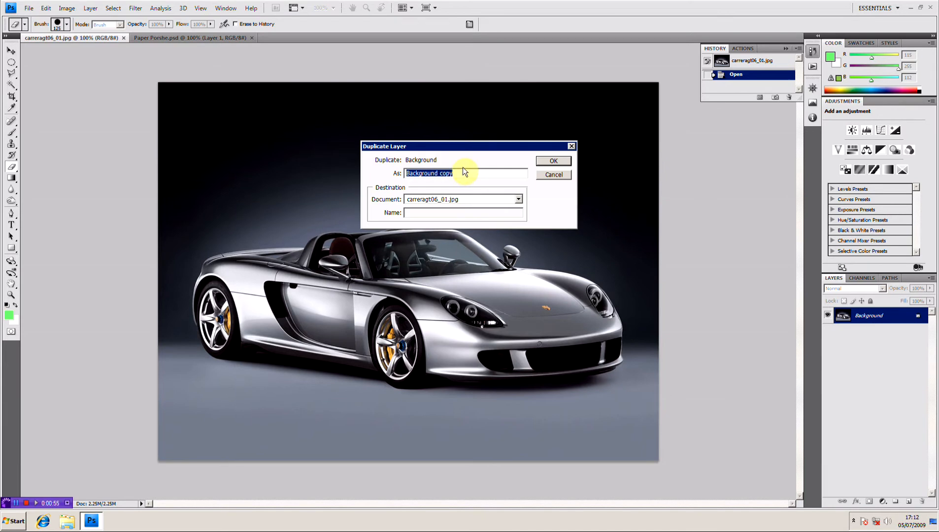
type("Decals")
key("Return")
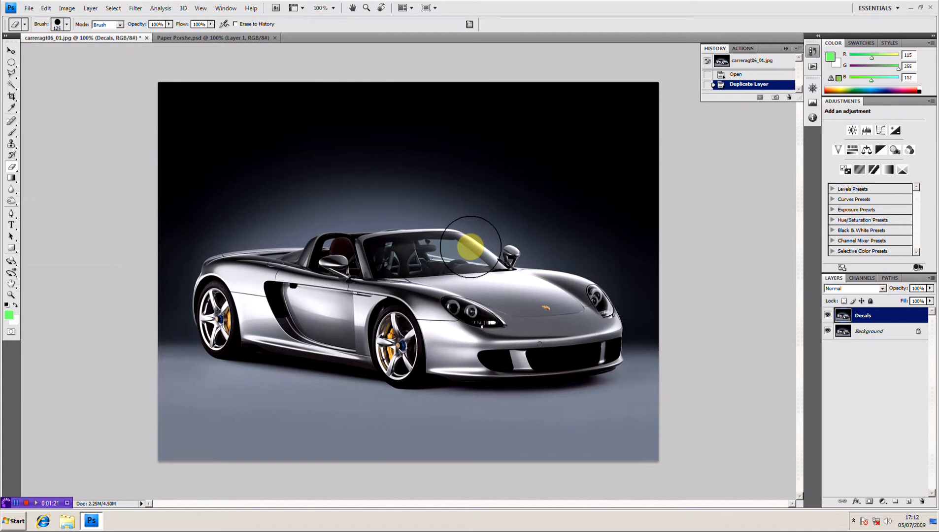
- Open the "paper texture" image from the DCM Files folder
left_click(29, 8)
left_click(38, 27)
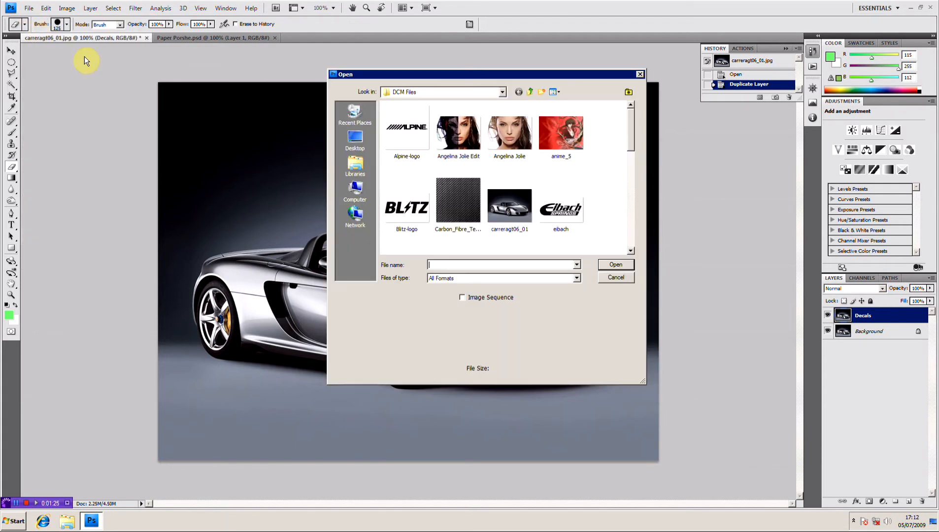
left_click_drag(630, 135, 633, 200)
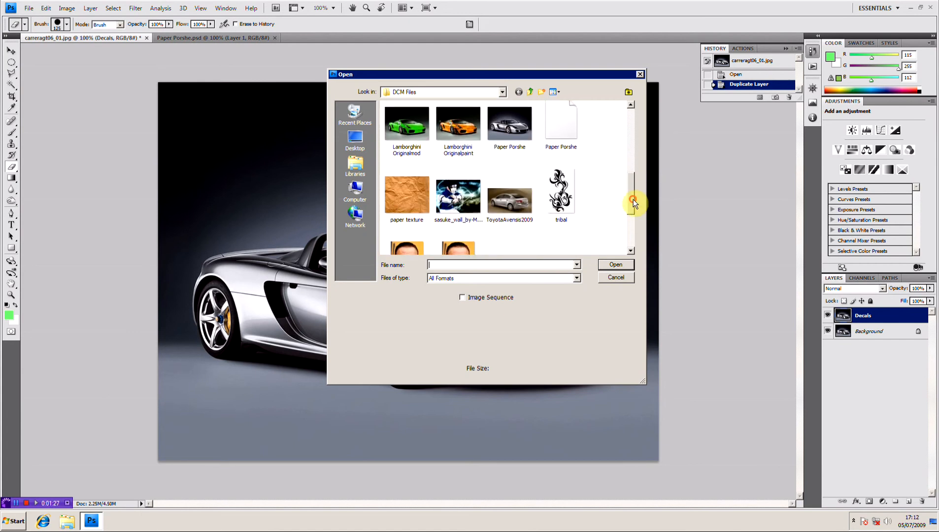
double_click(561, 121)
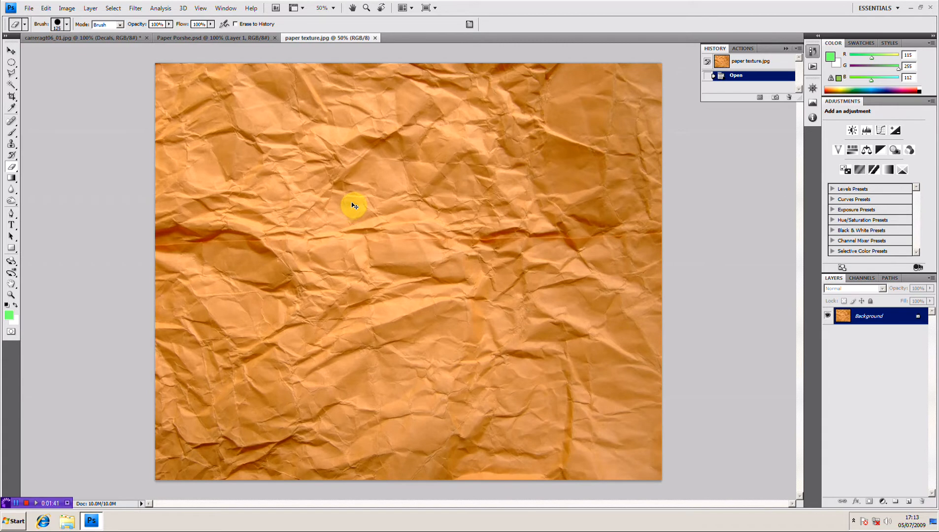
- Copy the entire paper texture image and paste it into carreragt06_01.jpg as a new layer
key("ctrl+a")
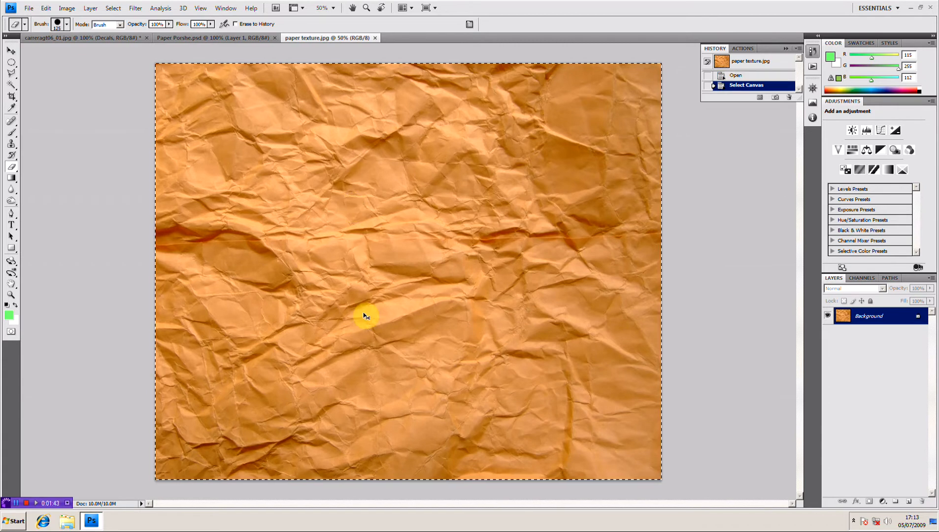
left_click(113, 8)
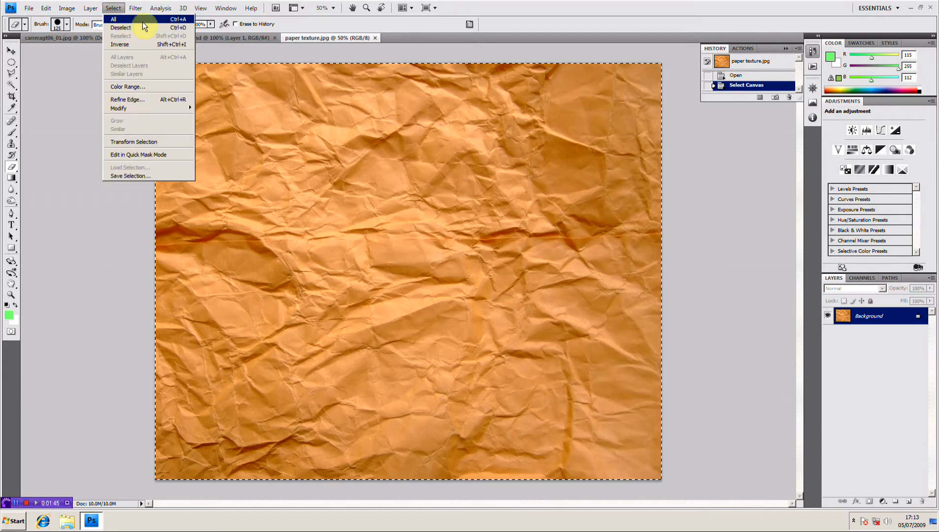
left_click(608, 463)
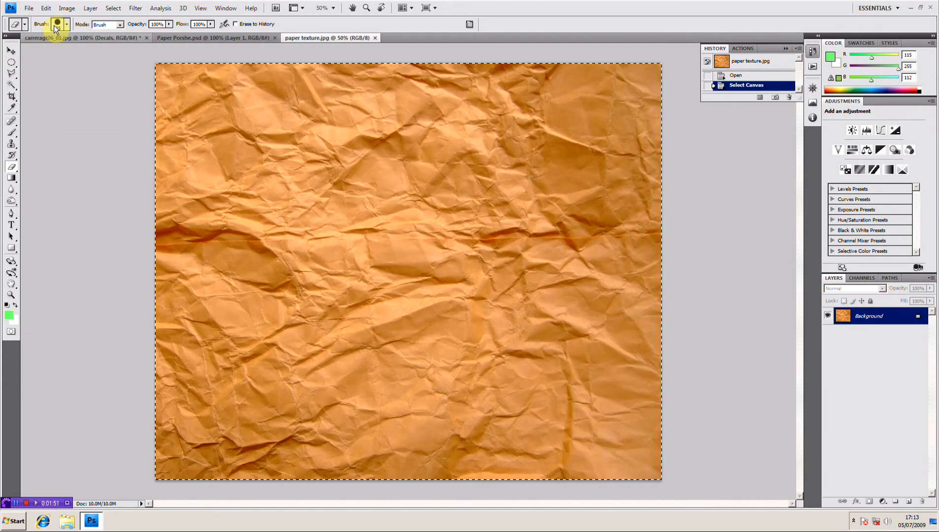
left_click(29, 8)
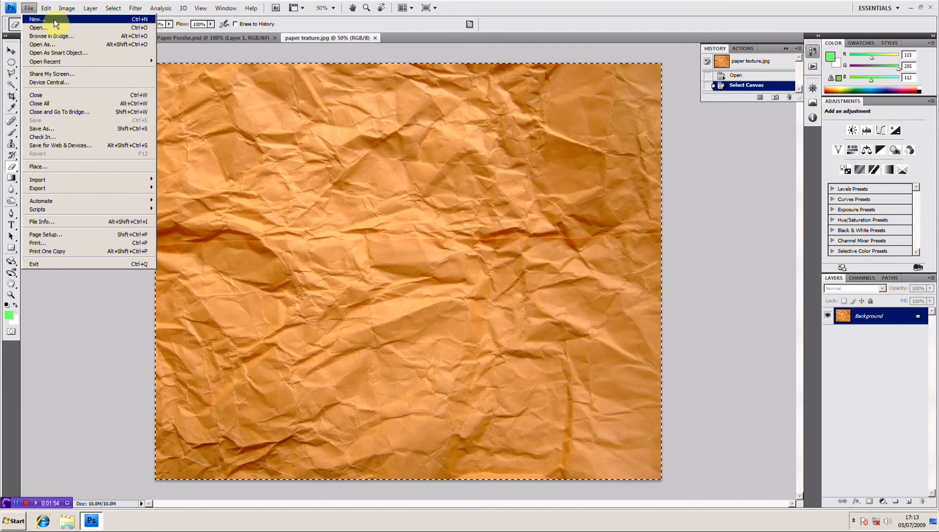
mouse_move(46, 8)
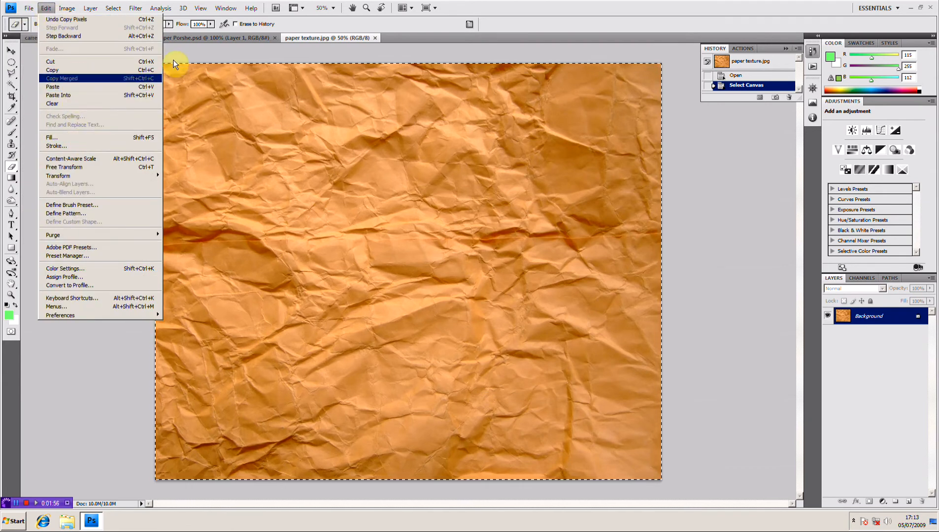
left_click(326, 4)
left_click(97, 41)
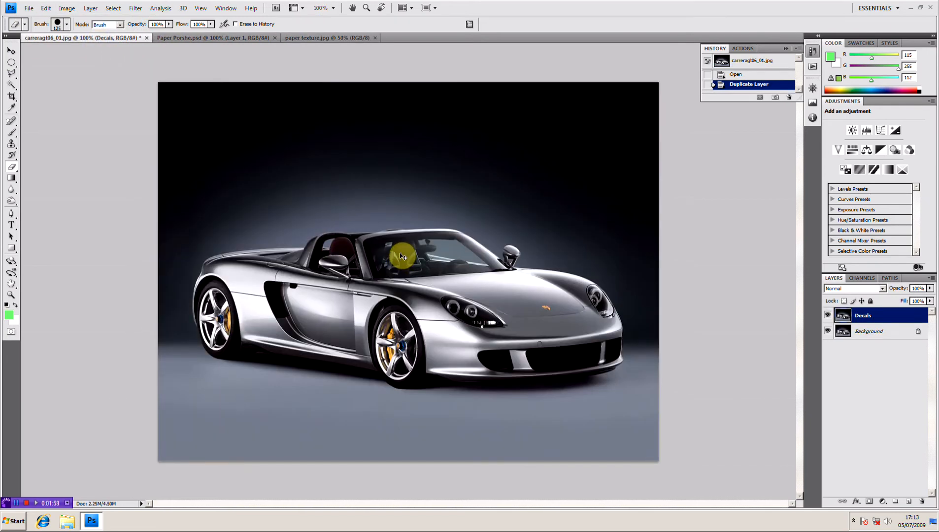
key("ctrl+v")
left_click(45, 8)
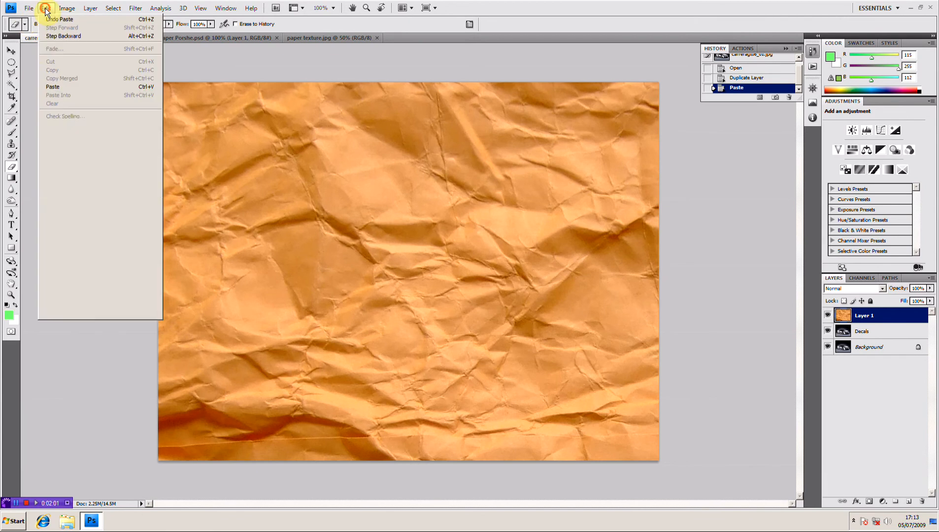
left_click(412, 311)
- Rename the pasted layer "Paper Texture" and briefly hide it to check the car underneath
double_click(864, 316)
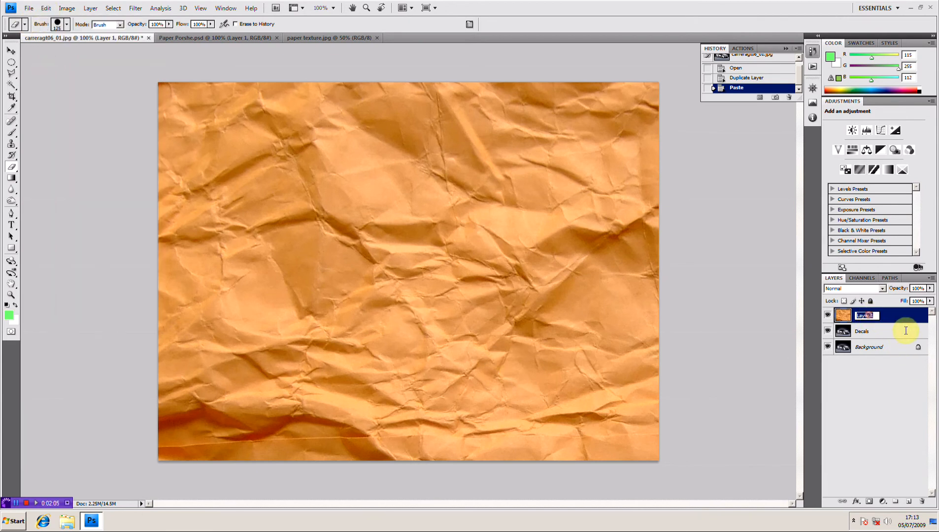
type("Paper Texture")
key("Return")
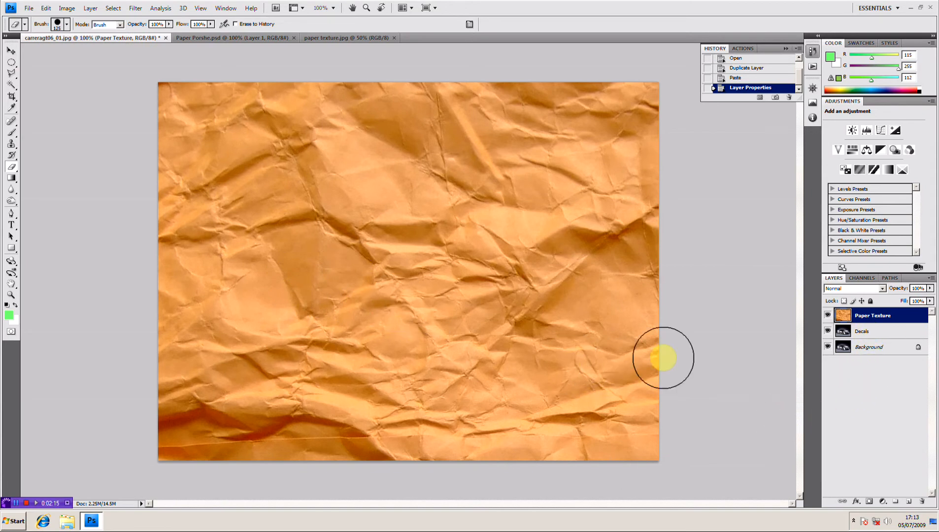
left_click(828, 316)
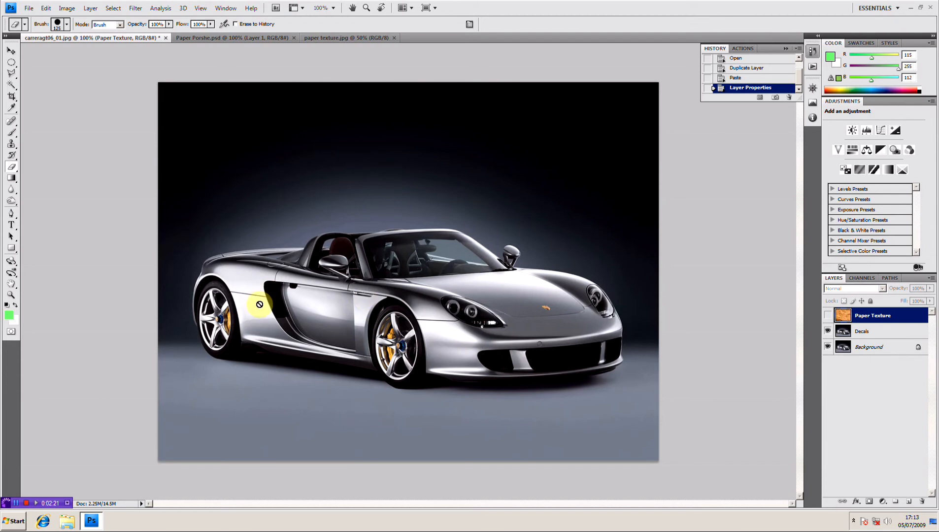
left_click(828, 316)
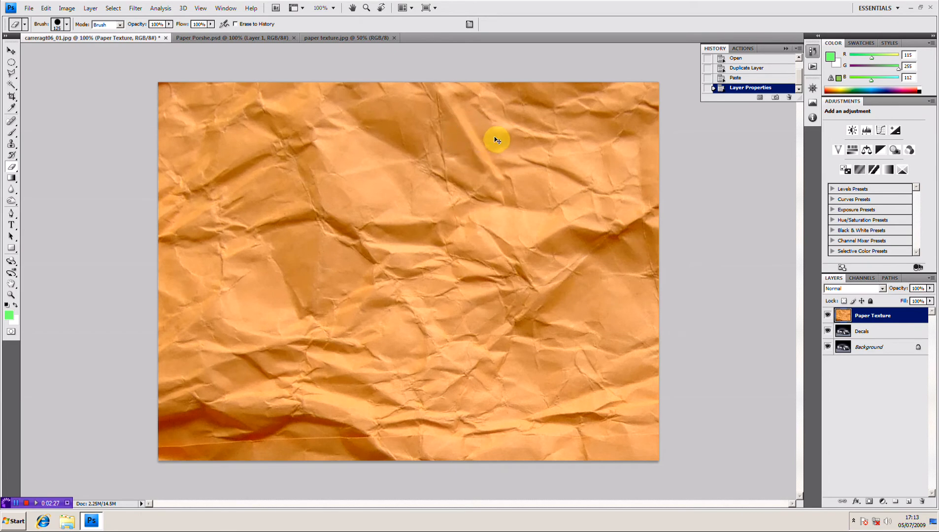
- Scale the Paper Texture layer down over the car with Free Transform, to about 43.1% width and 23.6% height
key("ctrl+t")
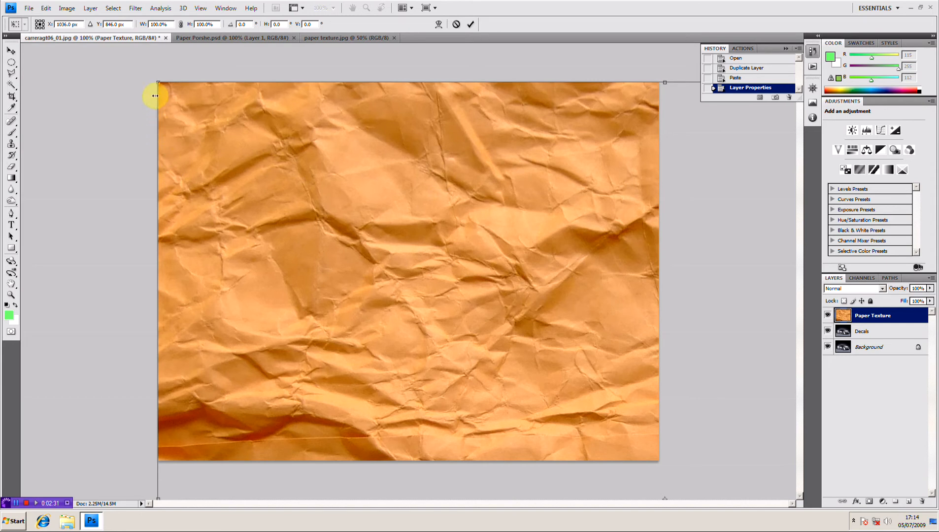
left_click_drag(157, 79, 423, 372)
left_click_drag(520, 421, 329, 199)
mouse_move(400, 261)
left_mouse_down()
mouse_move(341, 251)
mouse_move(394, 258)
mouse_move(407, 276)
left_mouse_up()
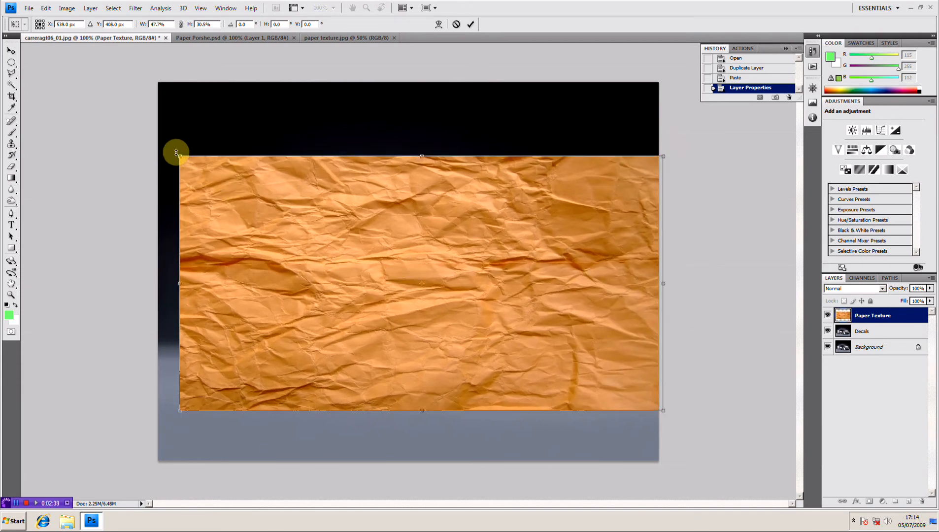
left_click_drag(182, 158, 203, 185)
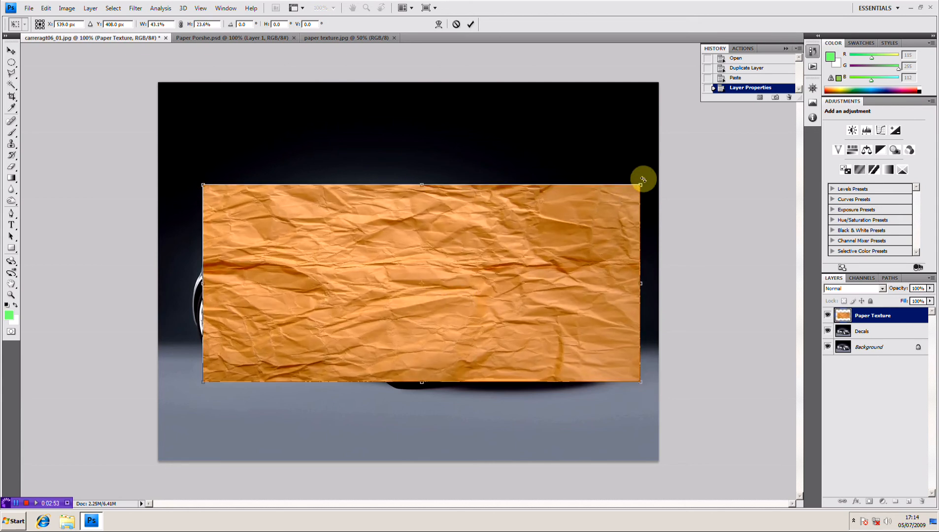
- Rotate the paper 9°, resize it to about 44.9% width and 20.7% height, and position it to cover the car
left_click_drag(642, 184, 671, 234)
left_click_drag(505, 270, 482, 284)
left_click_drag(621, 345, 636, 345)
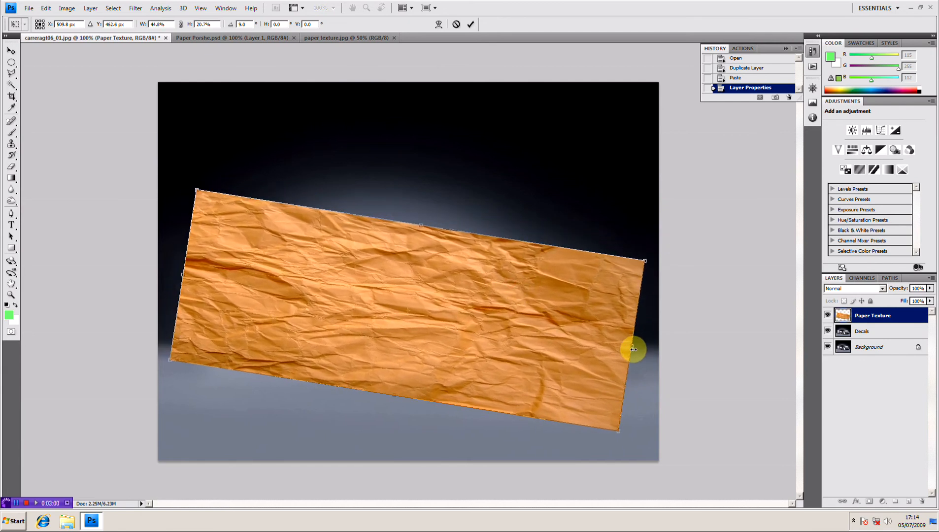
left_click_drag(489, 325, 492, 319)
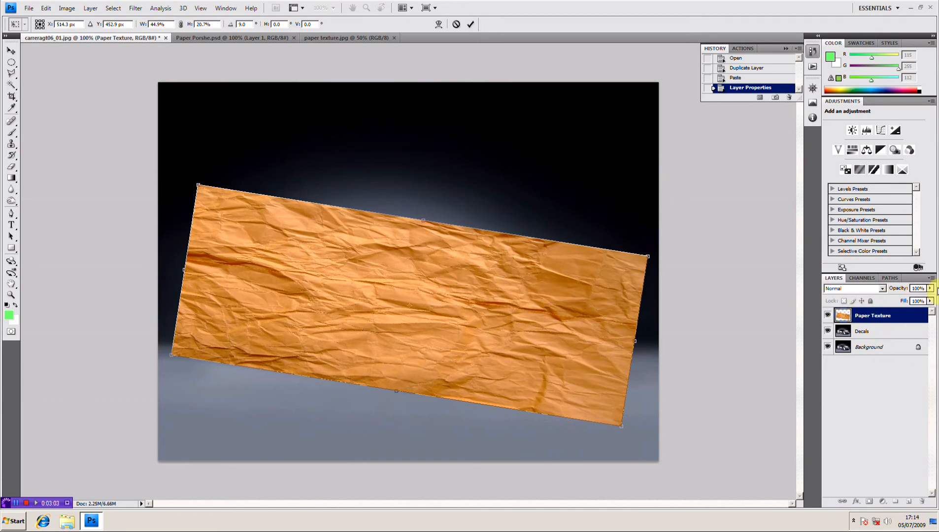
- Lower the Paper Texture layer's opacity to 17% and apply the transform
left_click(931, 289)
left_click_drag(931, 302, 890, 297)
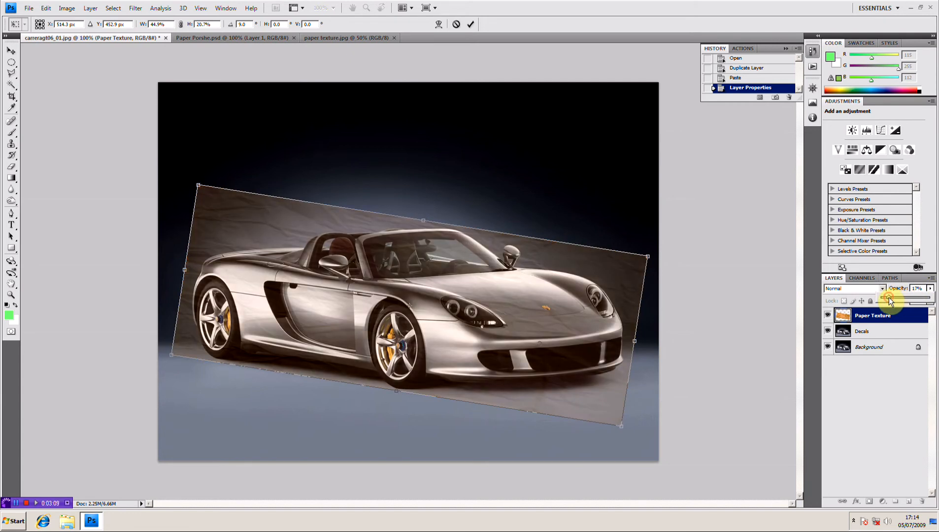
left_click(619, 315)
key("Return")
- Erase the excess paper texture from the background above the car with the Eraser
key("e")
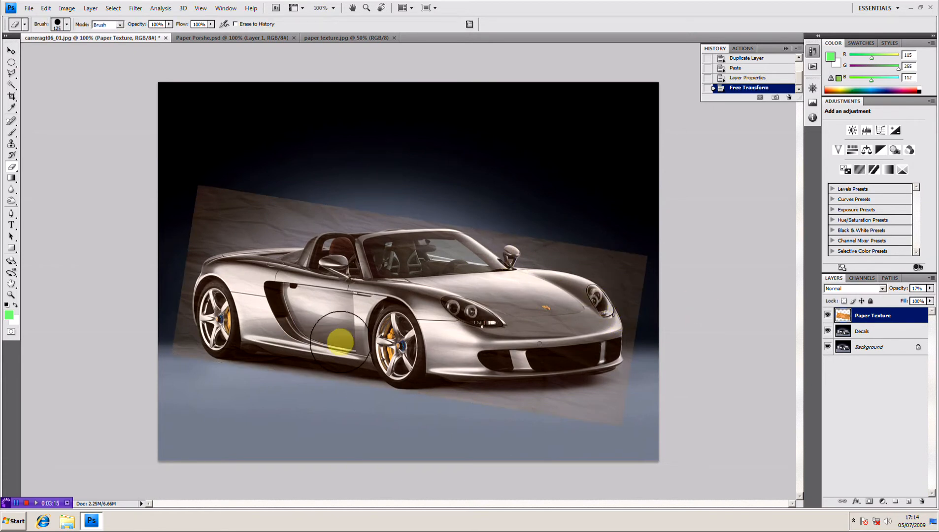
mouse_move(340, 342)
left_mouse_down()
mouse_move(281, 316)
mouse_move(431, 350)
mouse_move(461, 344)
mouse_move(438, 310)
left_mouse_up()
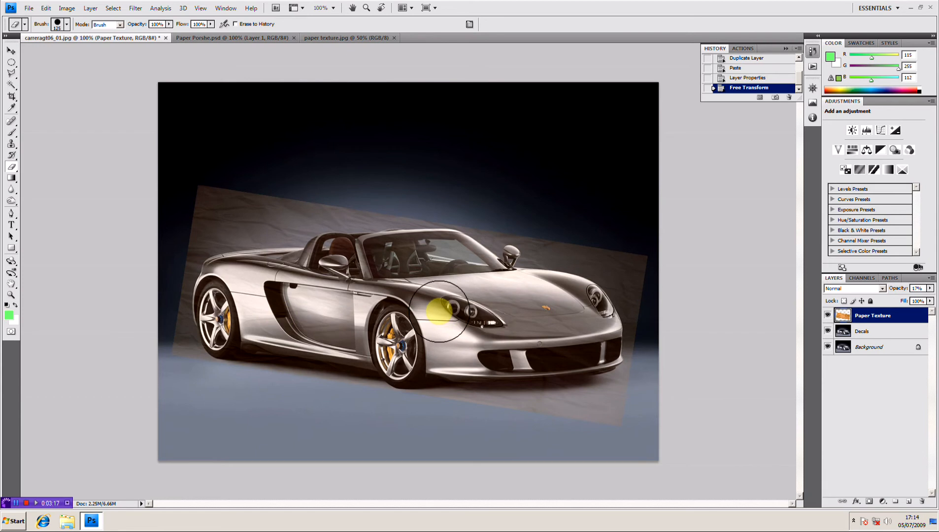
key("ctrl+plus")
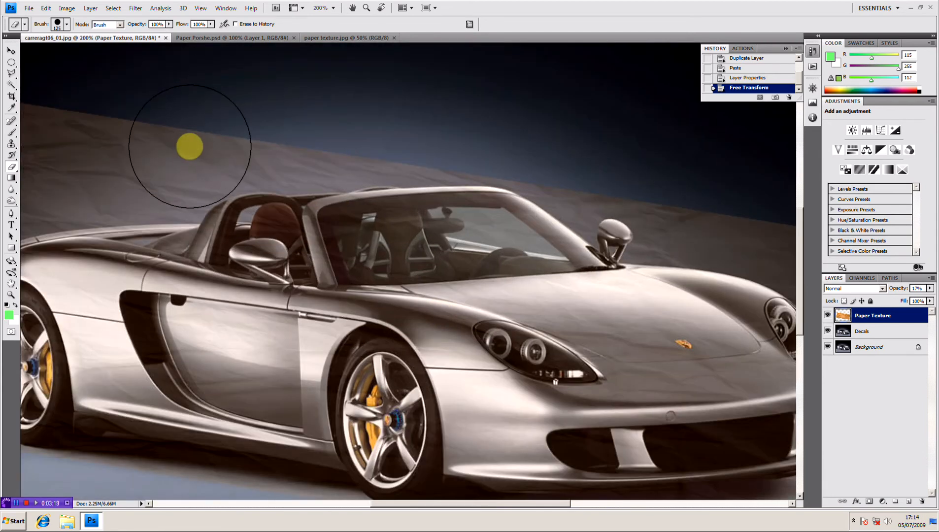
left_click(170, 120)
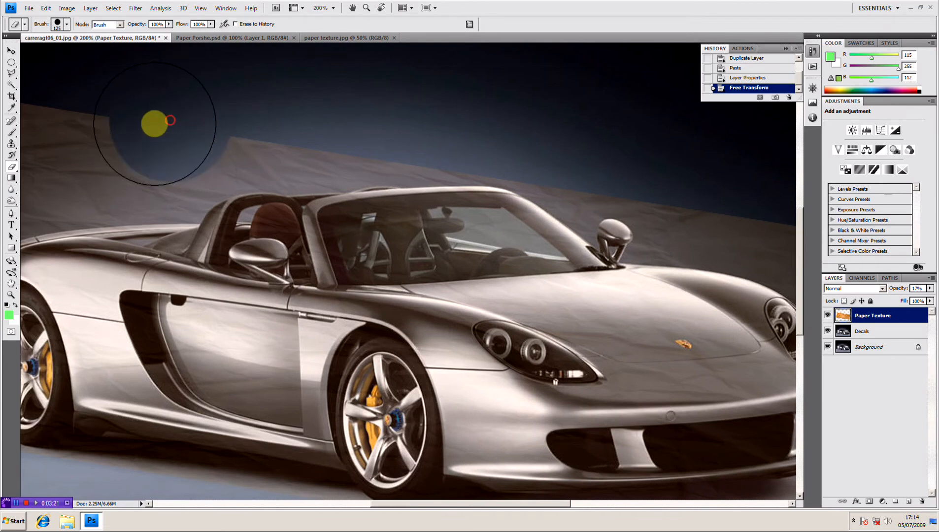
mouse_move(154, 123)
left_mouse_down()
mouse_move(249, 125)
mouse_move(75, 123)
mouse_move(360, 120)
mouse_move(108, 160)
mouse_move(99, 147)
mouse_move(379, 115)
mouse_move(537, 126)
mouse_move(669, 162)
mouse_move(736, 193)
mouse_move(662, 151)
mouse_move(2, 113)
left_mouse_up()
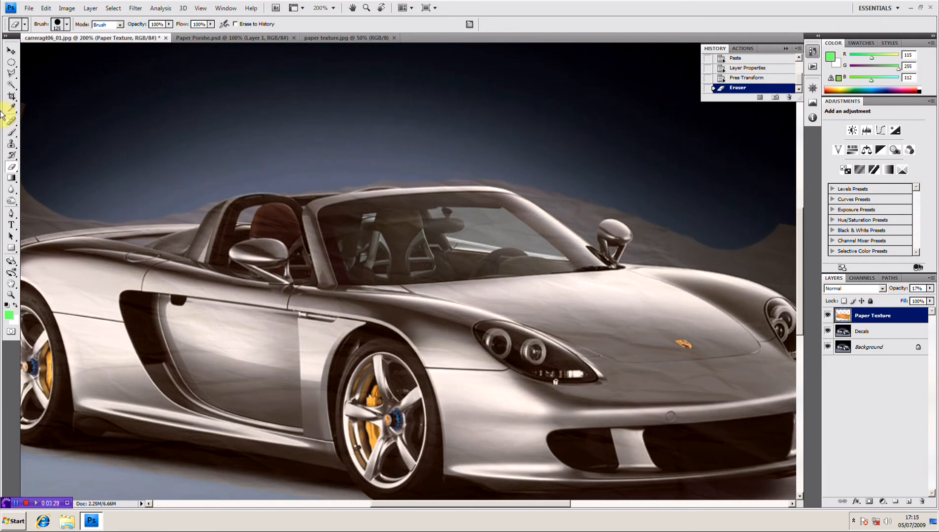
- Outline the windshield with the Polygonal Lasso and delete the paper texture inside it
left_click(13, 76)
left_click(336, 284)
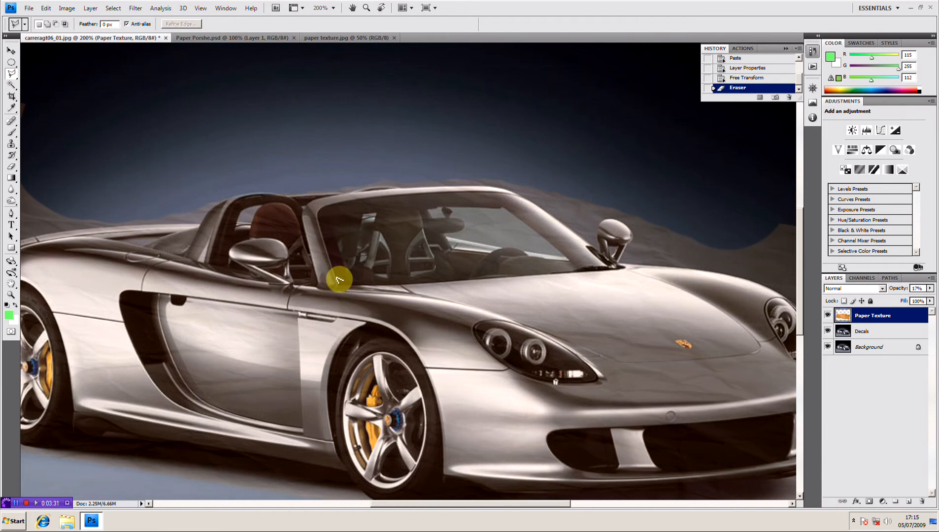
left_click(317, 213)
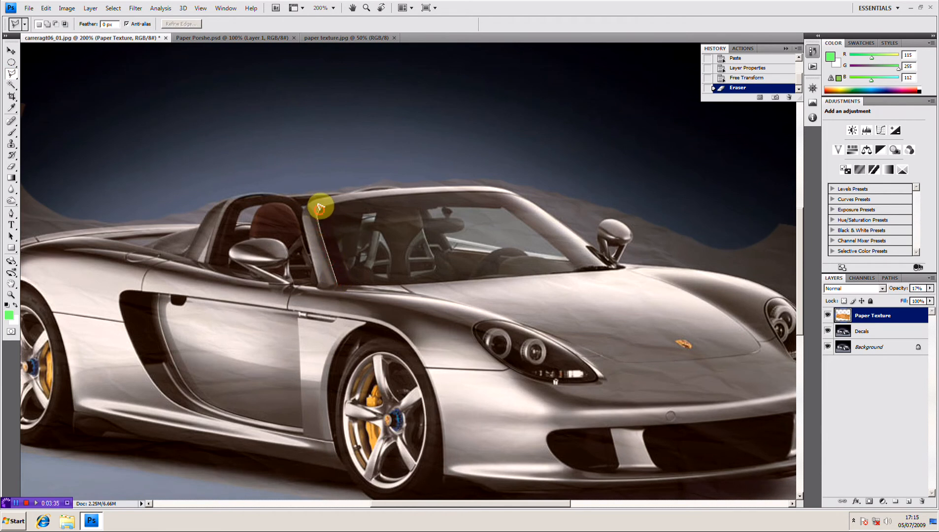
left_click(324, 207)
left_click(519, 190)
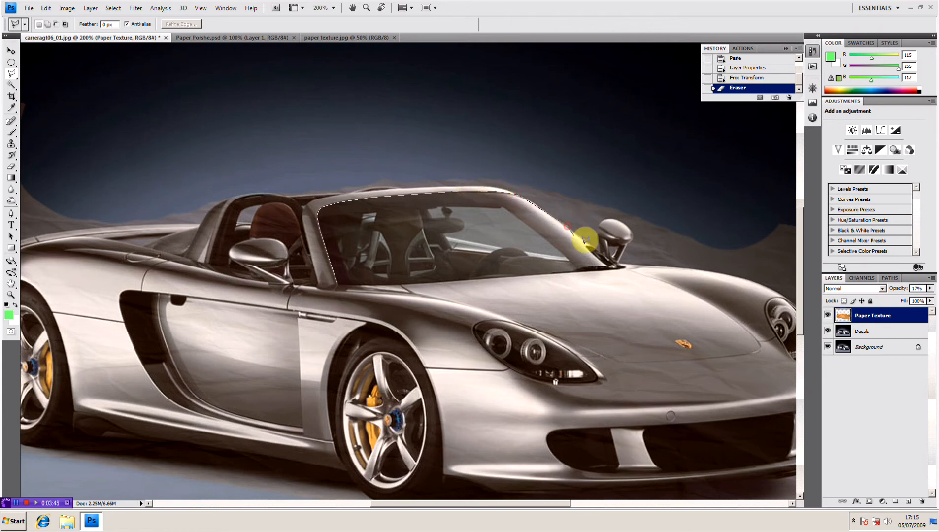
left_click(599, 250)
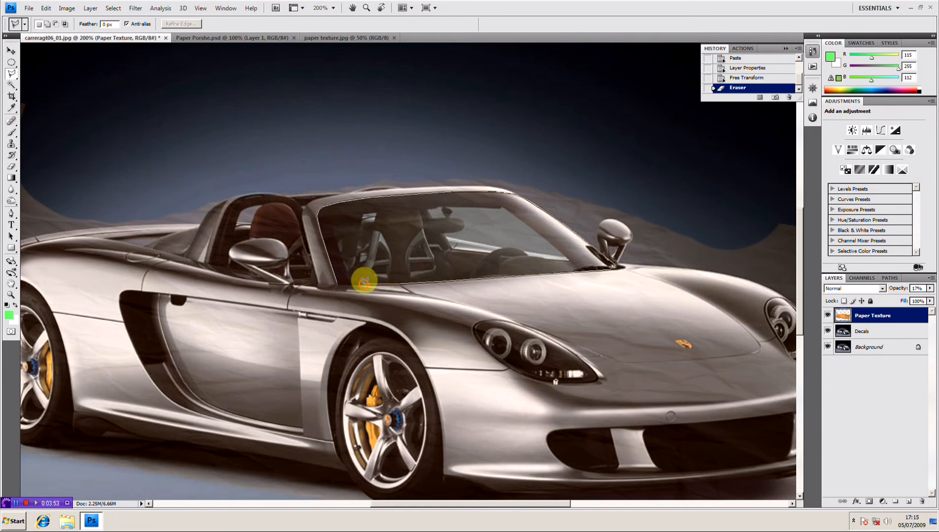
left_click(339, 280)
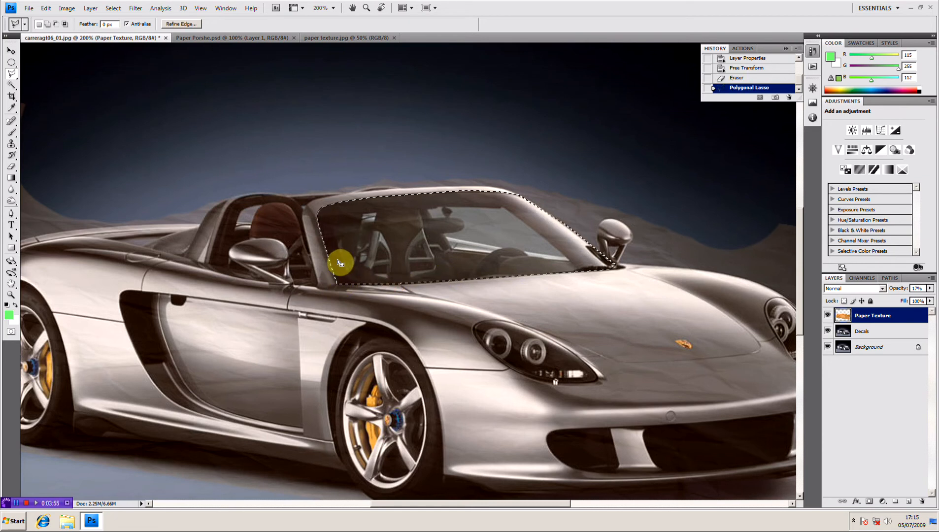
key("Delete")
- Set the Paper Texture layer's opacity to 0% and view the whole car
left_click(930, 289)
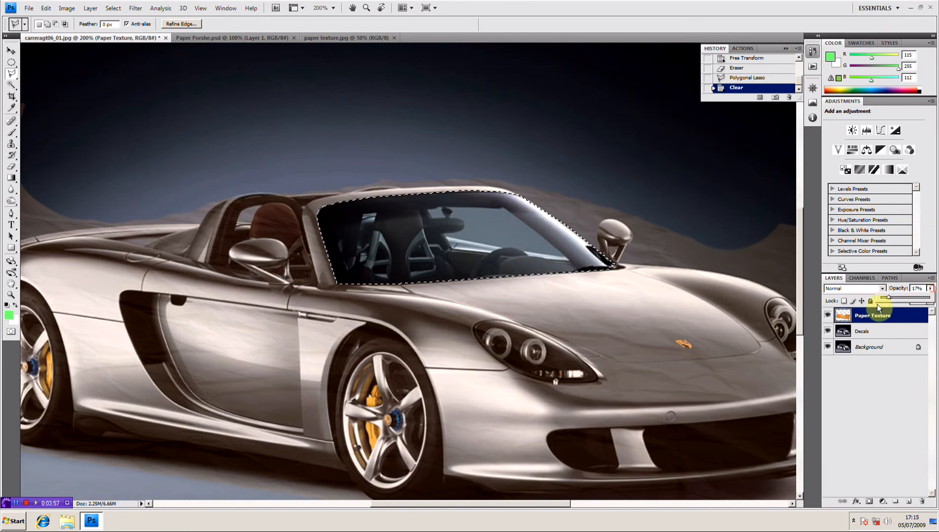
mouse_move(881, 299)
left_mouse_down()
mouse_move(920, 298)
mouse_move(866, 299)
left_mouse_up()
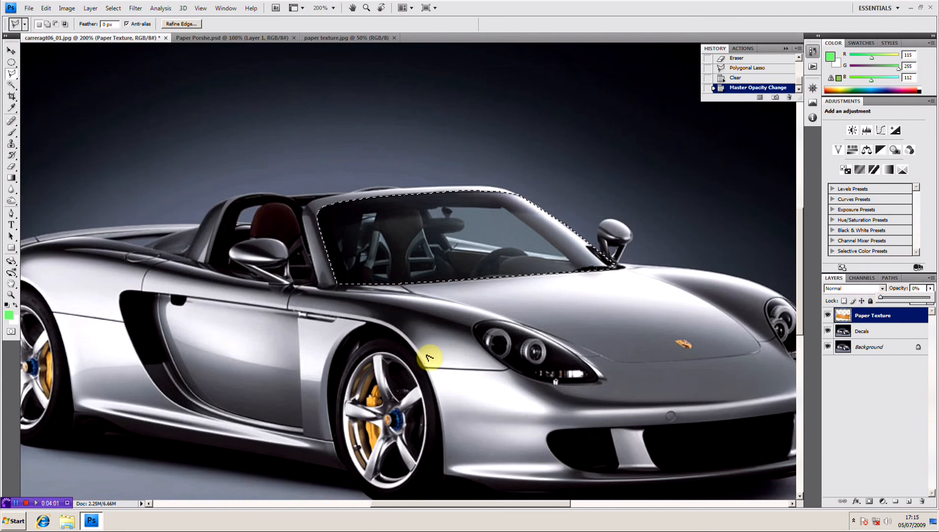
key("ctrl+minus")
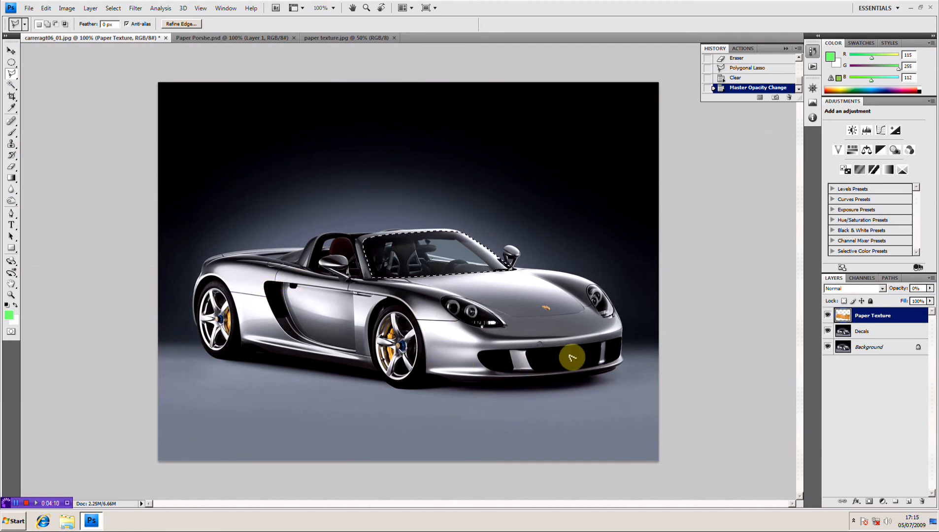
- Switch to Paper Porshe.psd, try Layer 1 at 100% and 12% opacity, and settle on 28%
left_click(237, 38)
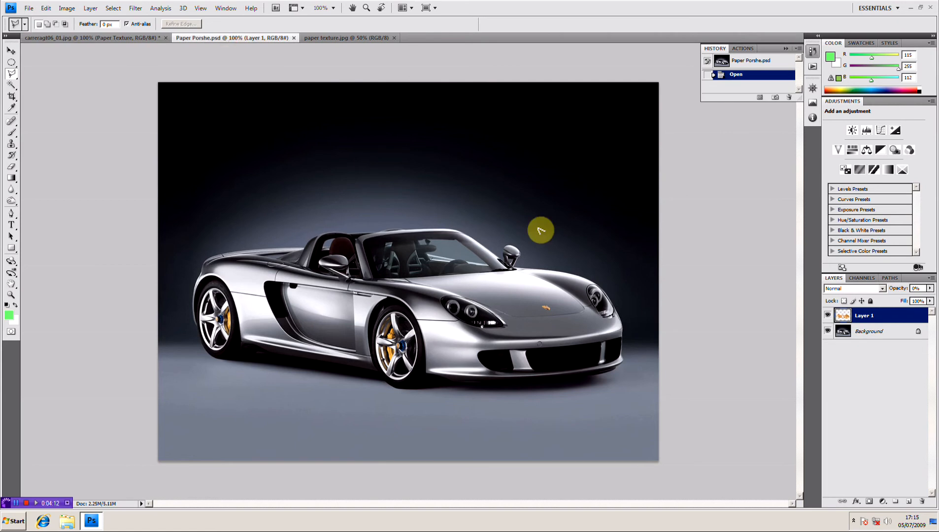
left_click(931, 289)
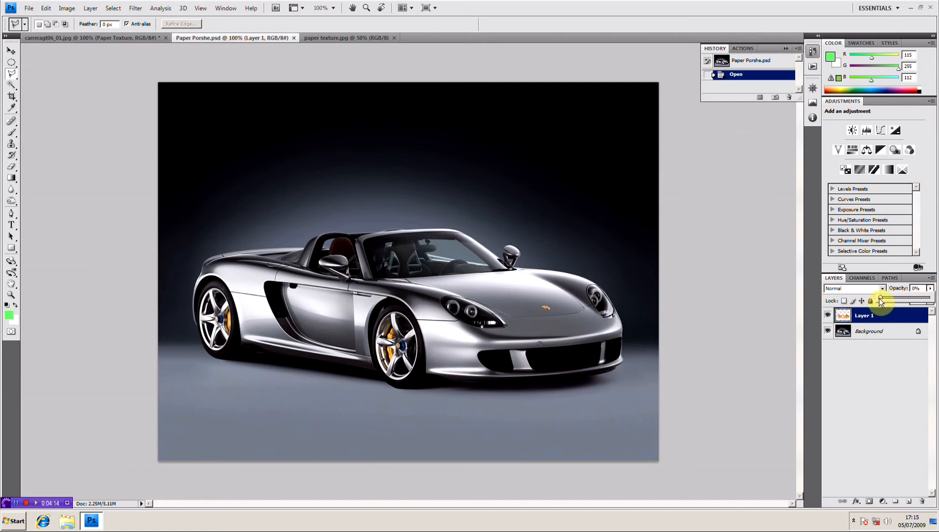
left_click_drag(881, 299, 930, 298)
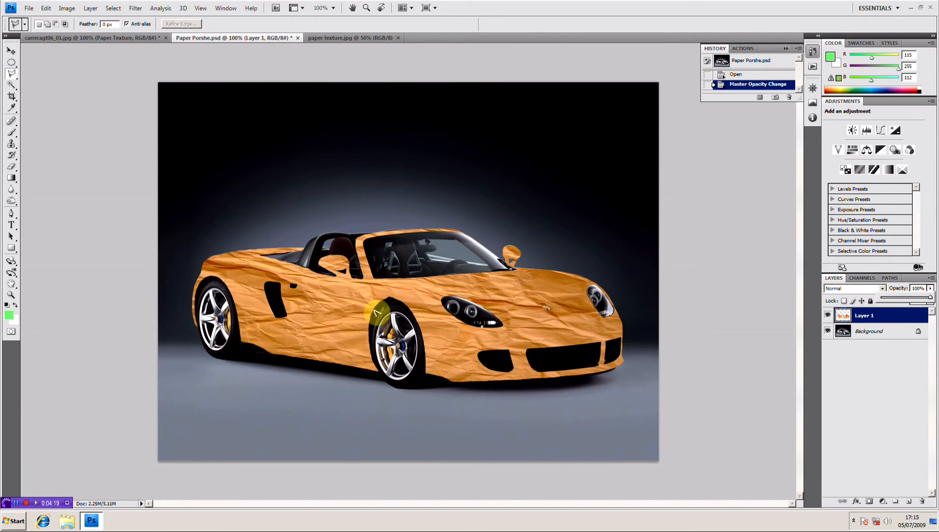
left_click_drag(931, 299, 905, 301)
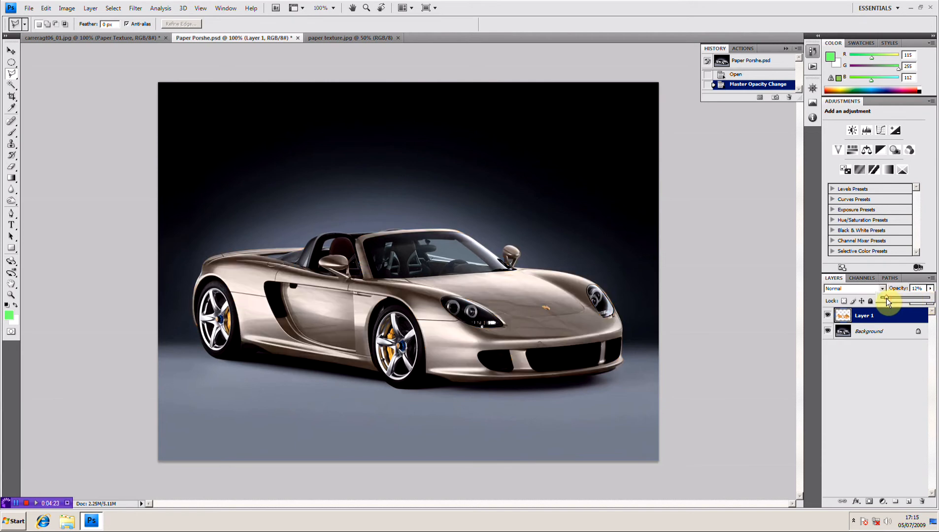
left_click_drag(887, 298, 898, 297)
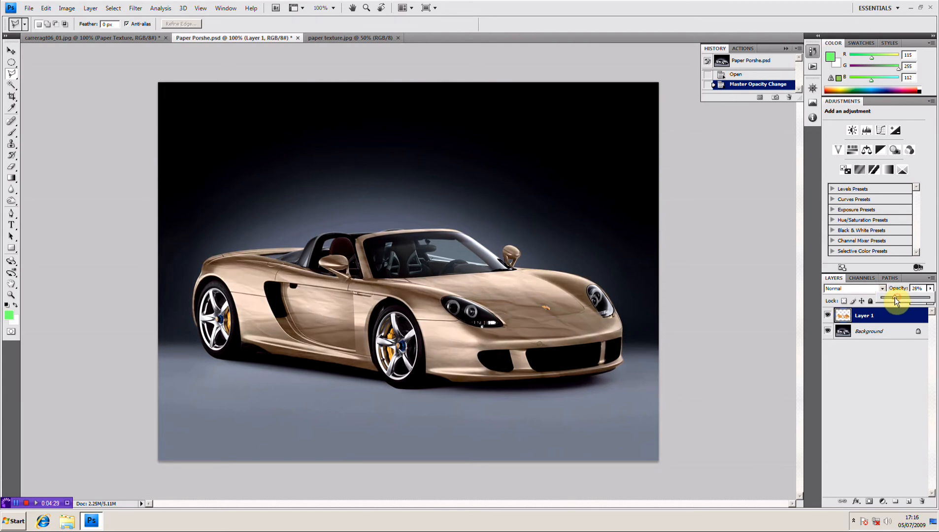
- Desaturate Layer 1 and set its opacity to 21%
left_click(68, 9)
mouse_move(88, 33)
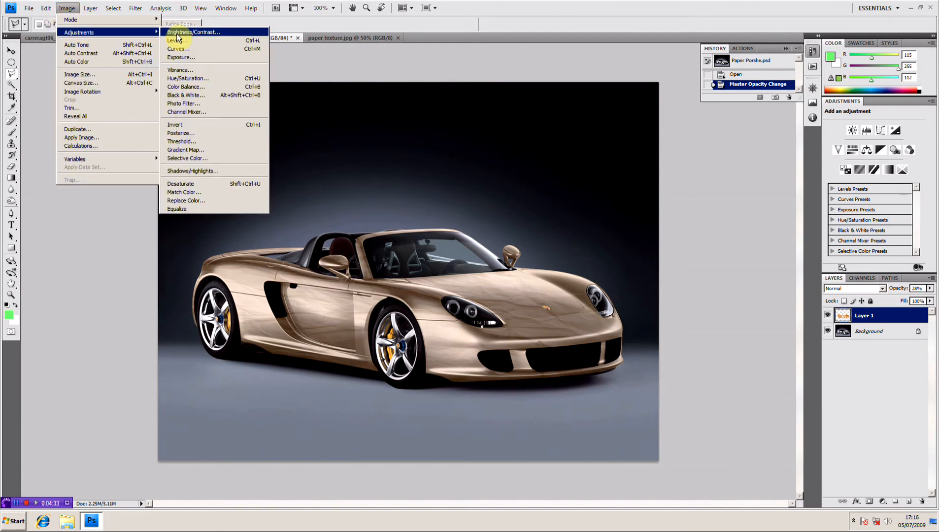
left_click(227, 184)
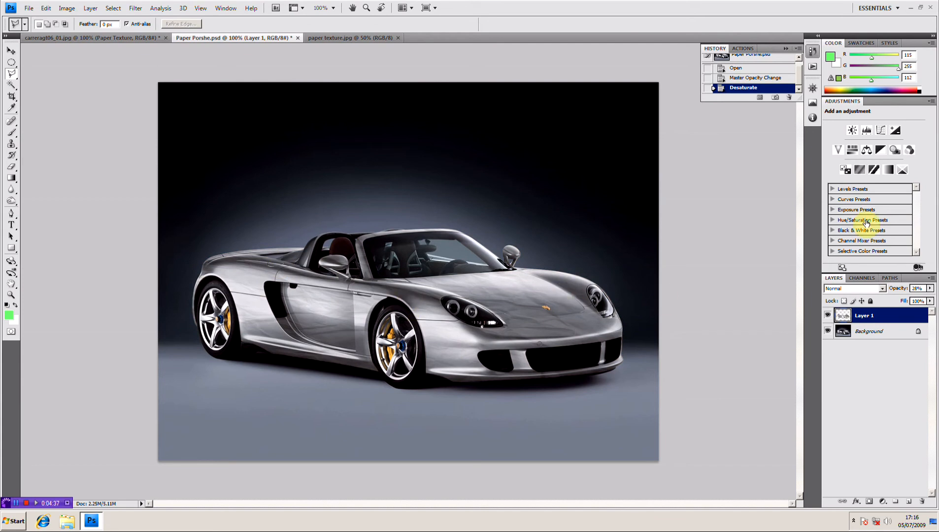
left_click(930, 288)
left_click_drag(896, 298, 897, 297)
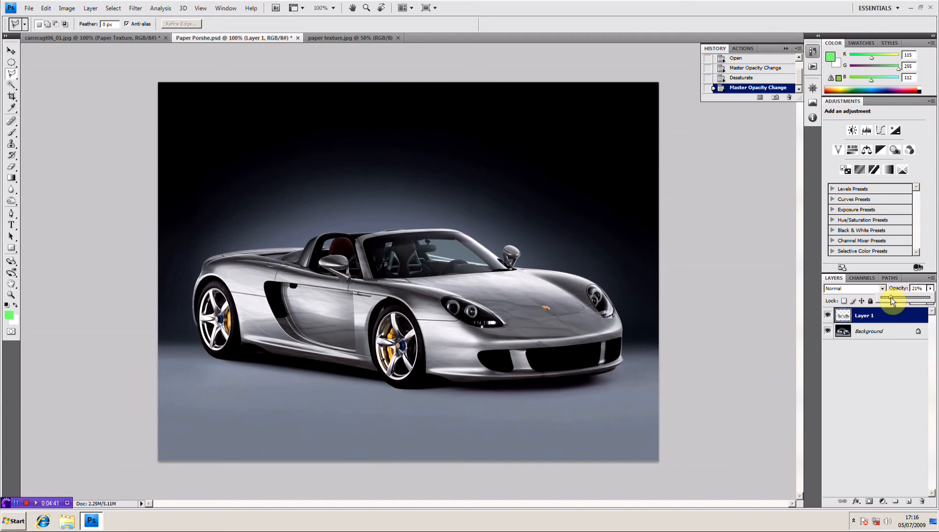
- Undo the desaturation and the last opacity change by deleting the Desaturate history state
left_click(762, 77)
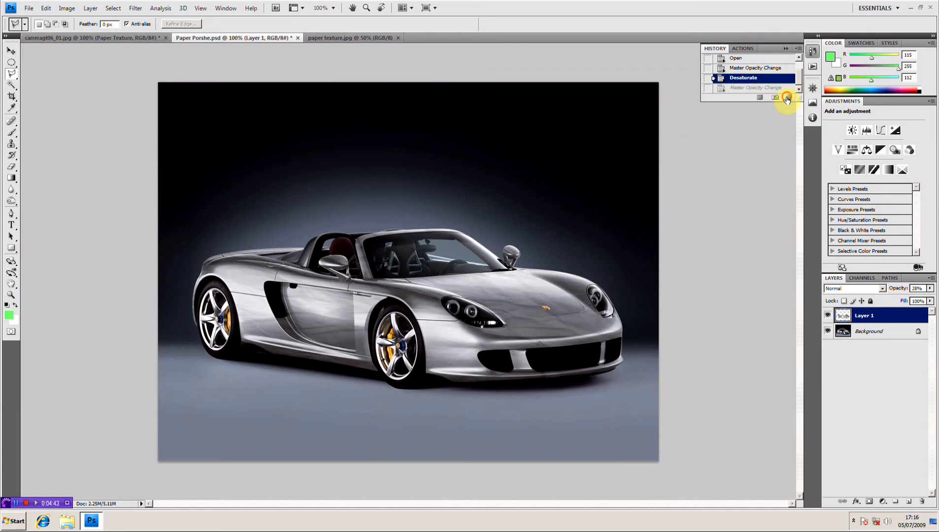
left_click(789, 98)
left_click(451, 194)
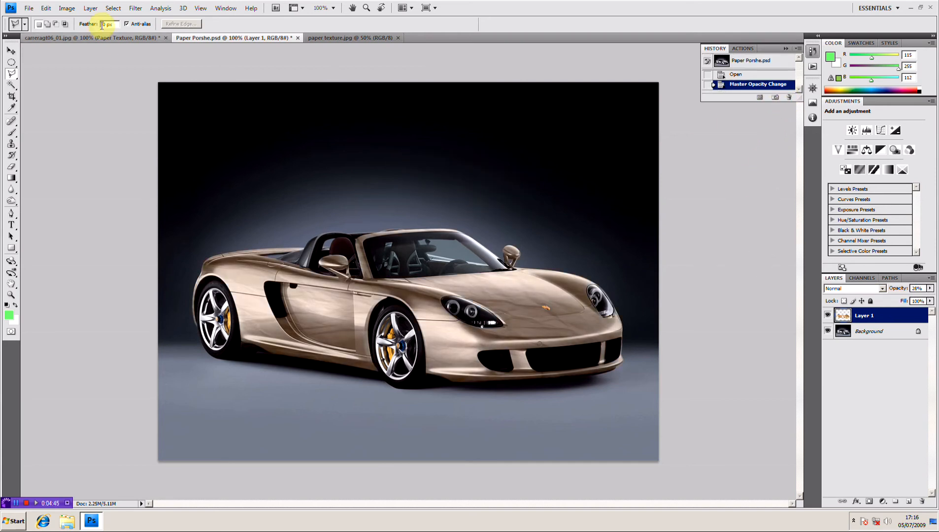
- Start a Hue/Saturation adjustment on Layer 1 and sample the paper colour on the hood as the Reds 2 range
left_click(69, 8)
mouse_move(93, 31)
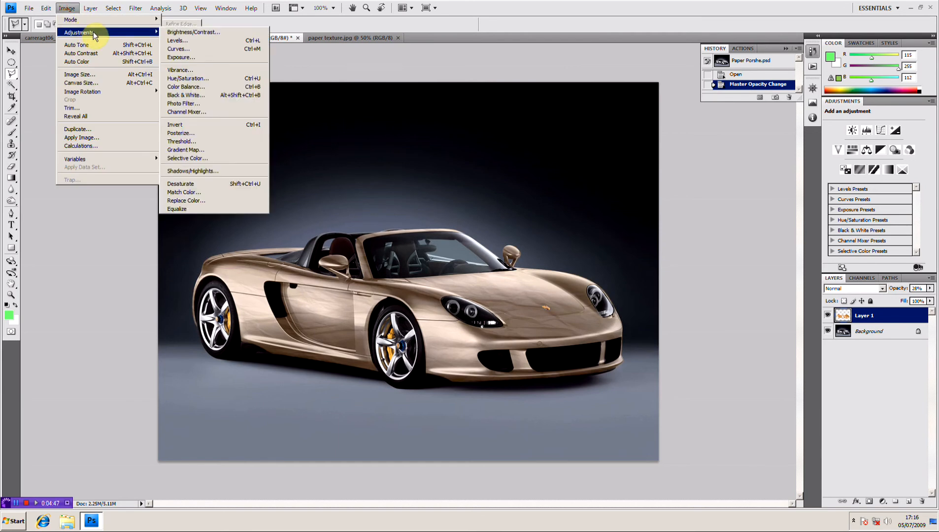
left_click(209, 78)
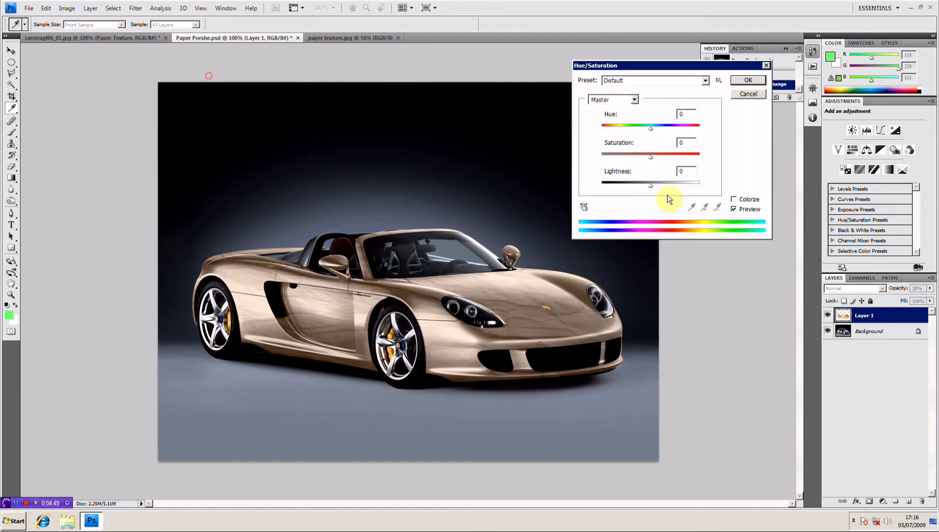
left_click(622, 99)
left_click(625, 124)
left_click(512, 286)
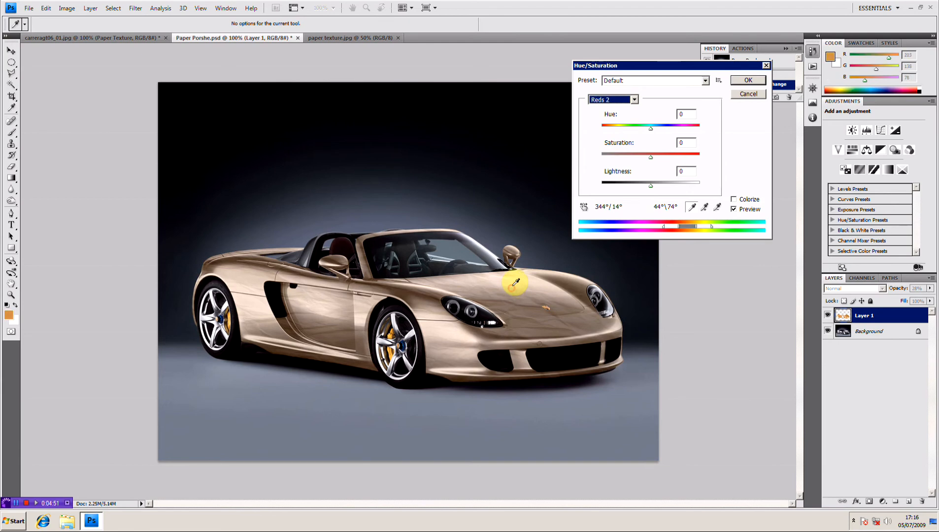
- Try hue -40, saturation +34 and lightness +2 on the Reds 2 range, cancel the adjustment and keep the document open
left_click(650, 155)
left_click_drag(656, 157, 570, 157)
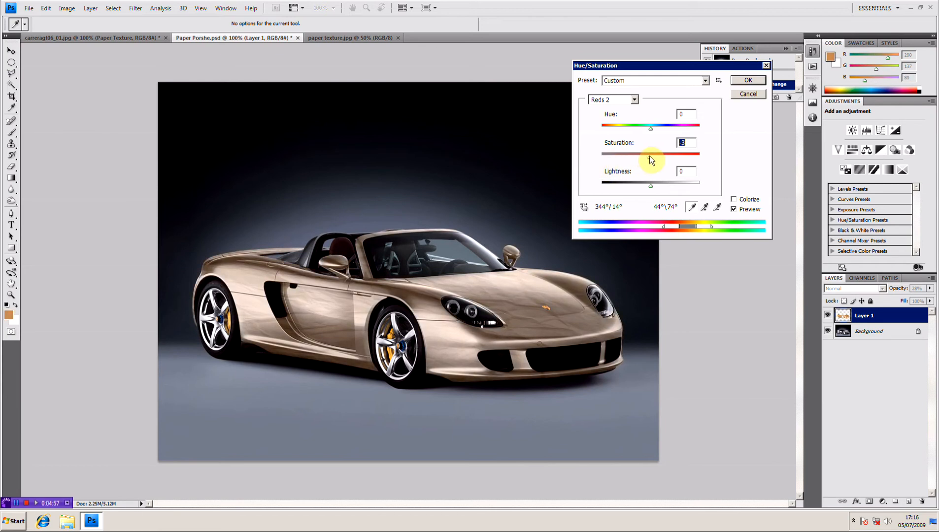
left_click(650, 156)
left_click_drag(650, 127, 681, 148)
left_click_drag(654, 186, 628, 130)
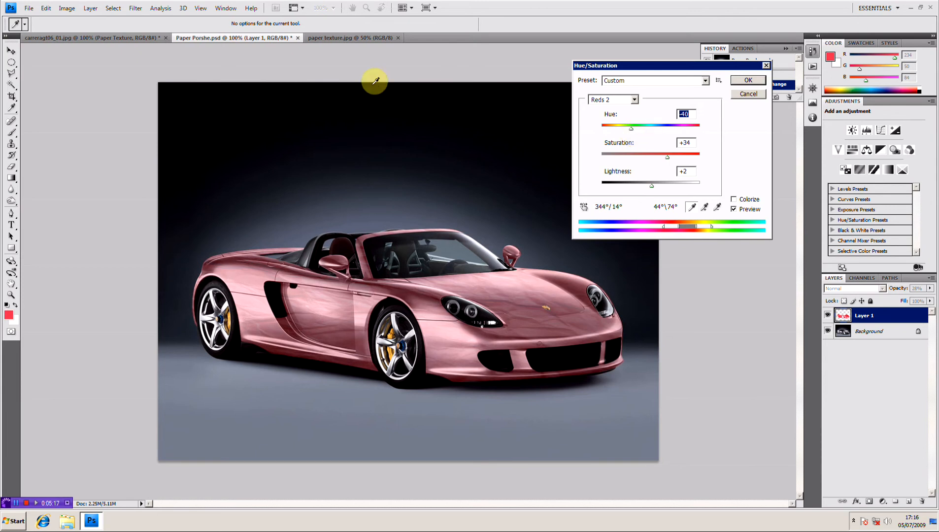
left_click(736, 94)
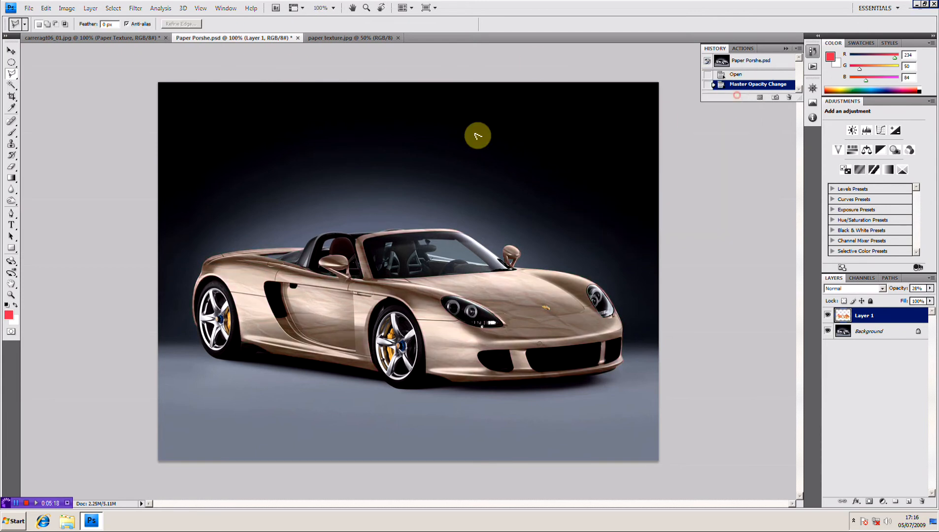
left_click(297, 38)
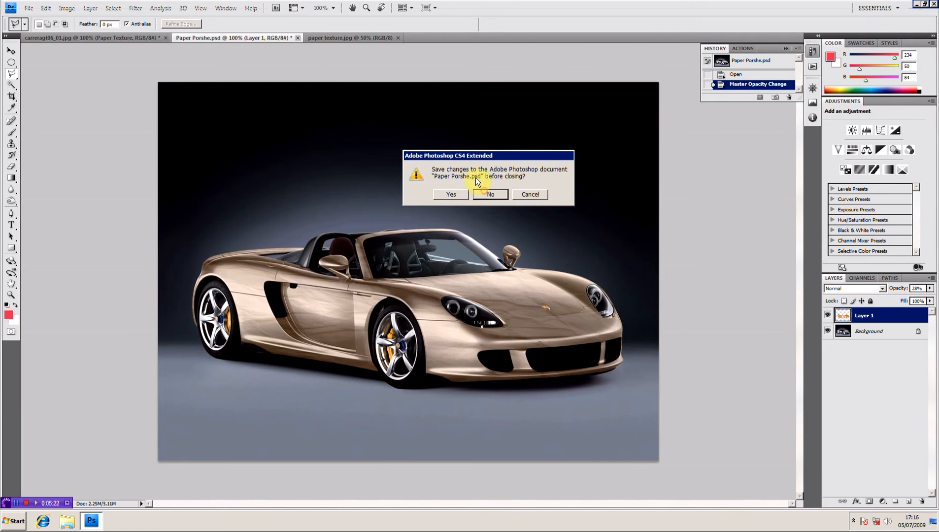
left_click(527, 195)
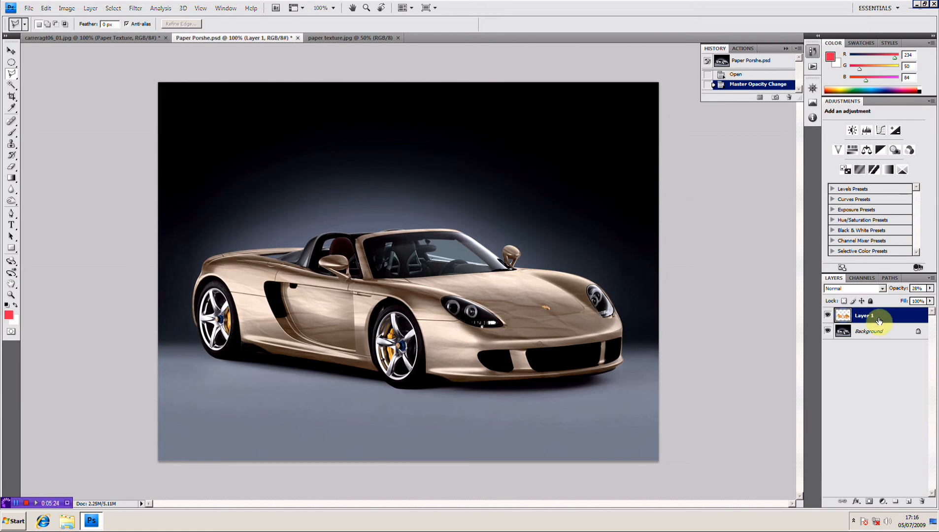
- Set Layer 1's blend mode to Overlay, try it at 100% opacity, and reduce the opacity to 75%
left_click(884, 291)
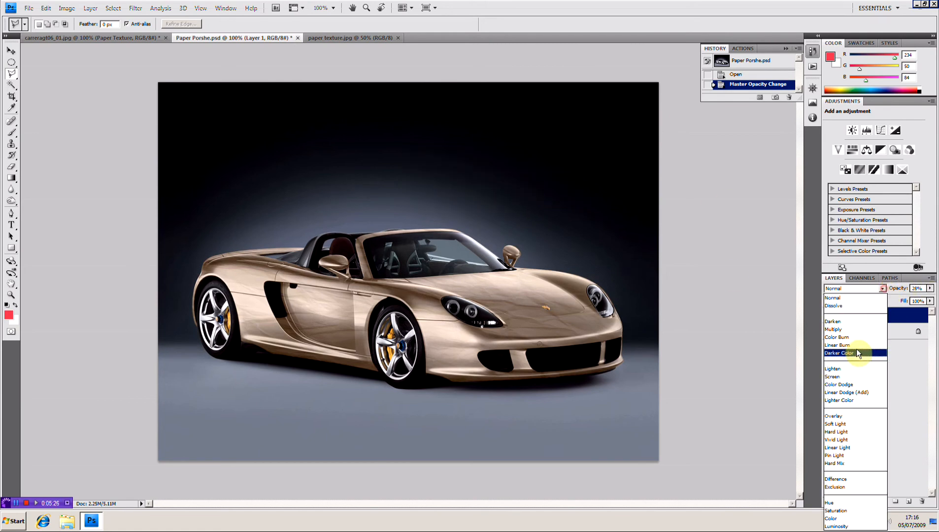
left_click(852, 417)
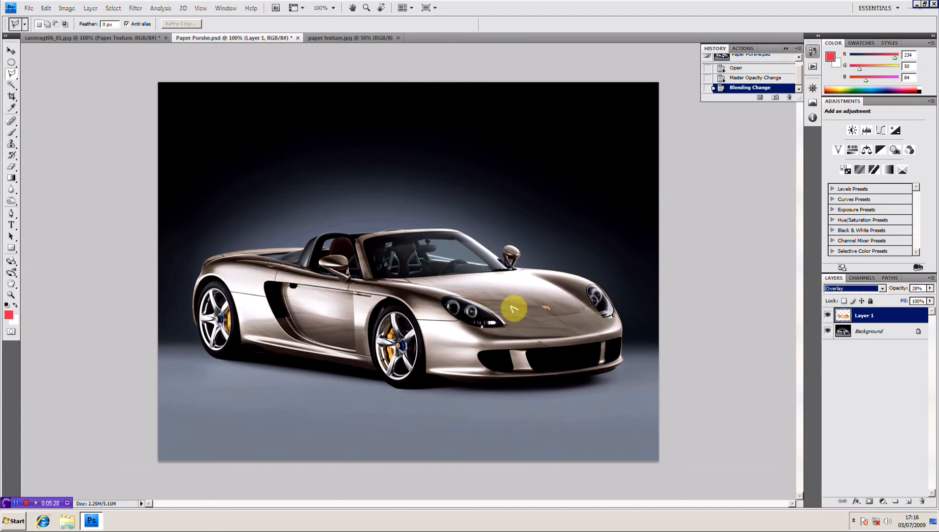
left_click(930, 288)
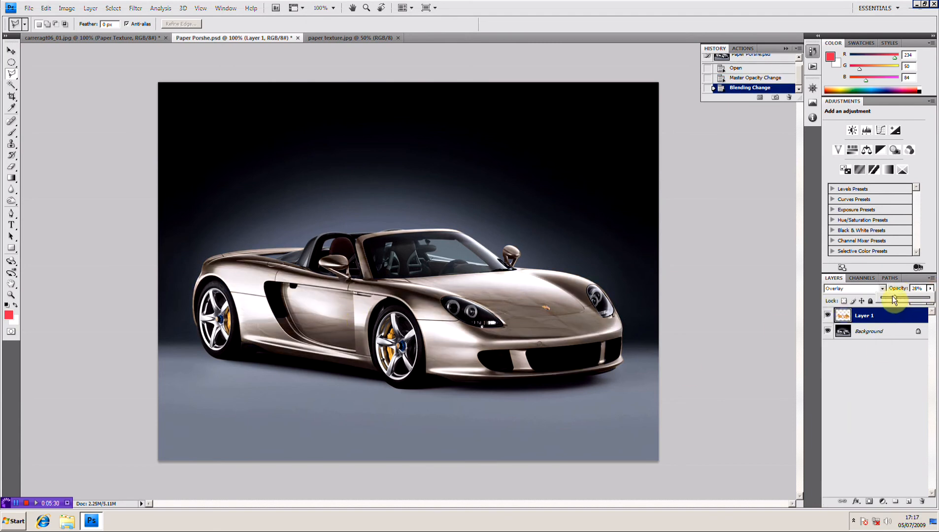
left_click_drag(894, 298, 931, 298)
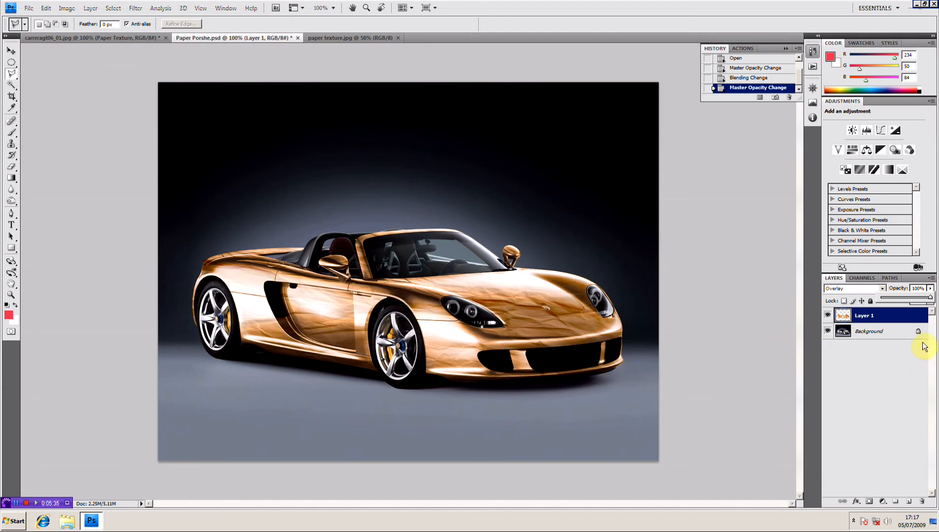
left_click_drag(915, 296, 915, 297)
- Try the Multiply, Color Burn, Hard Light, Exclusion and Saturation blend modes on Layer 1
left_click(880, 288)
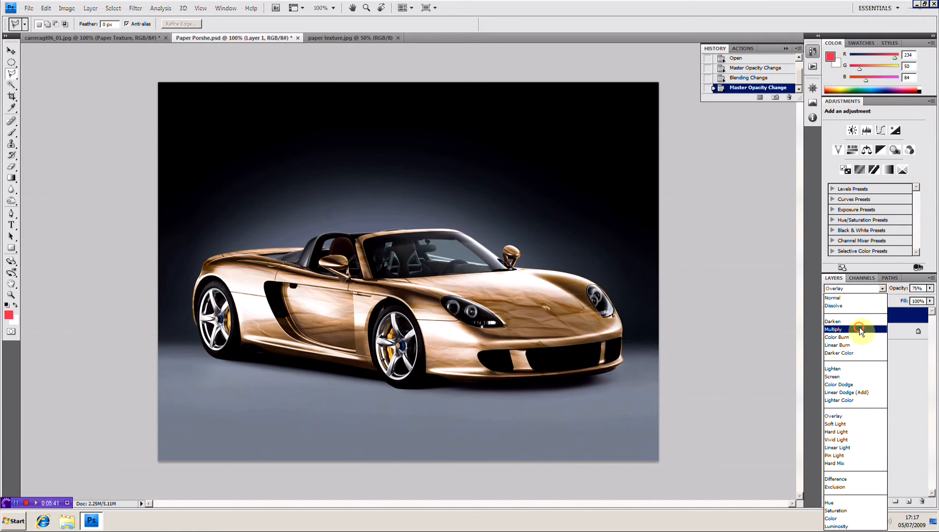
left_click(859, 327)
left_click(882, 290)
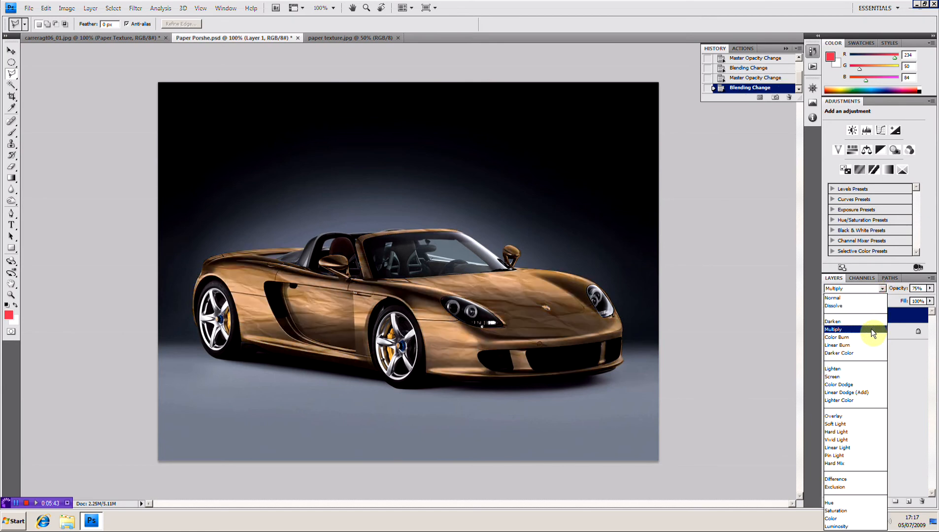
left_click(867, 337)
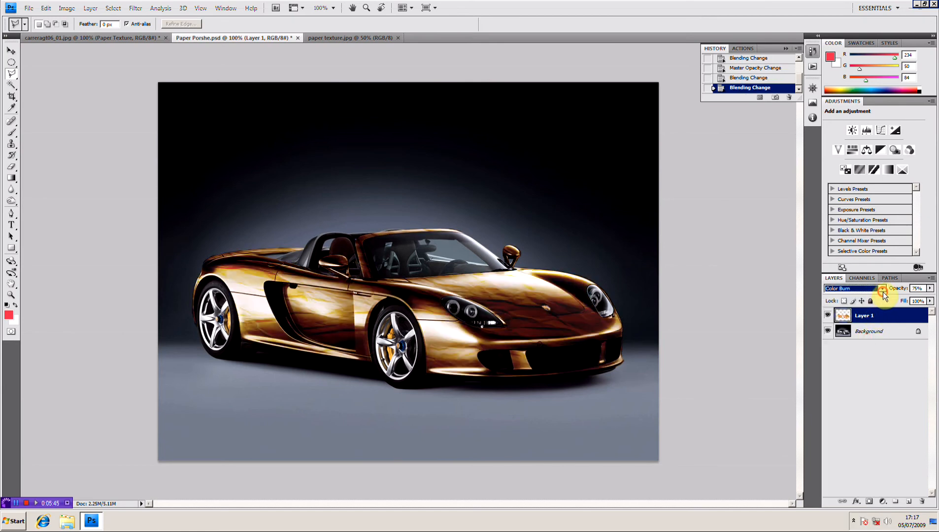
left_click(882, 289)
left_click(858, 427)
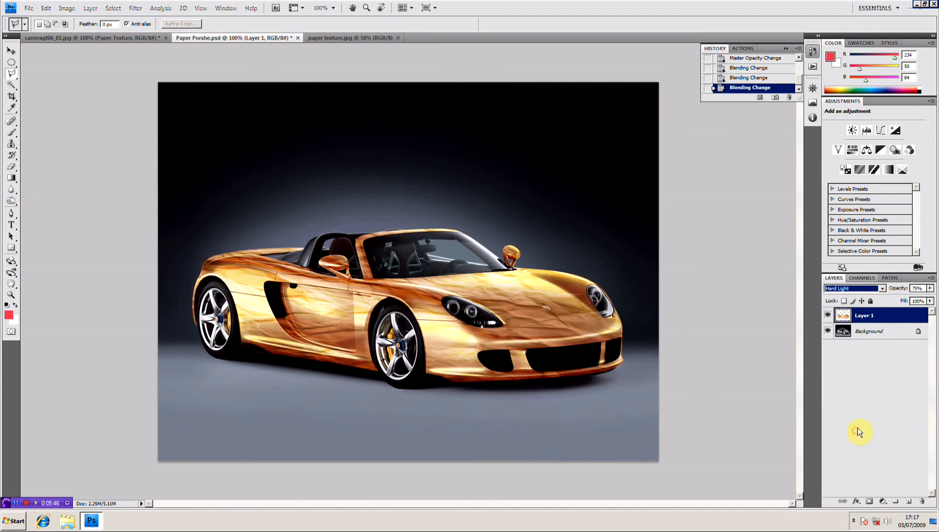
left_click(883, 289)
left_click(860, 488)
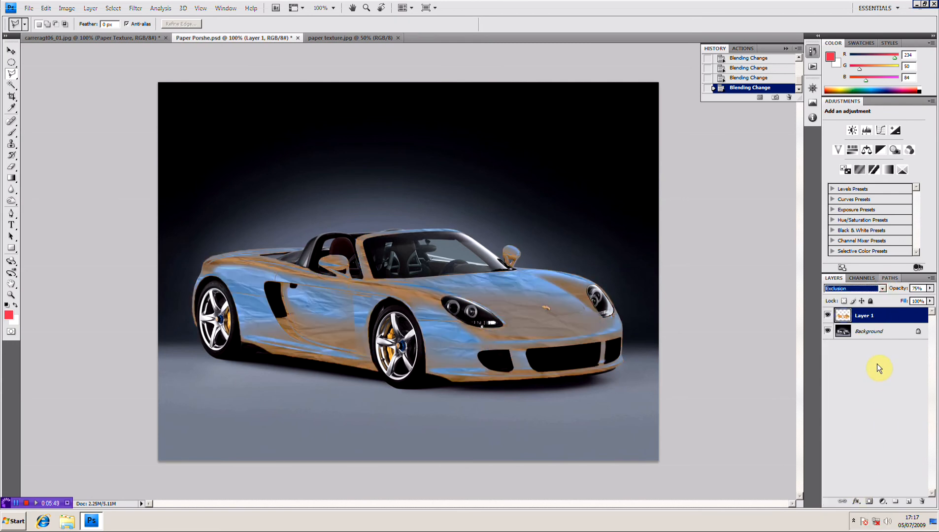
left_click(882, 290)
left_click(858, 507)
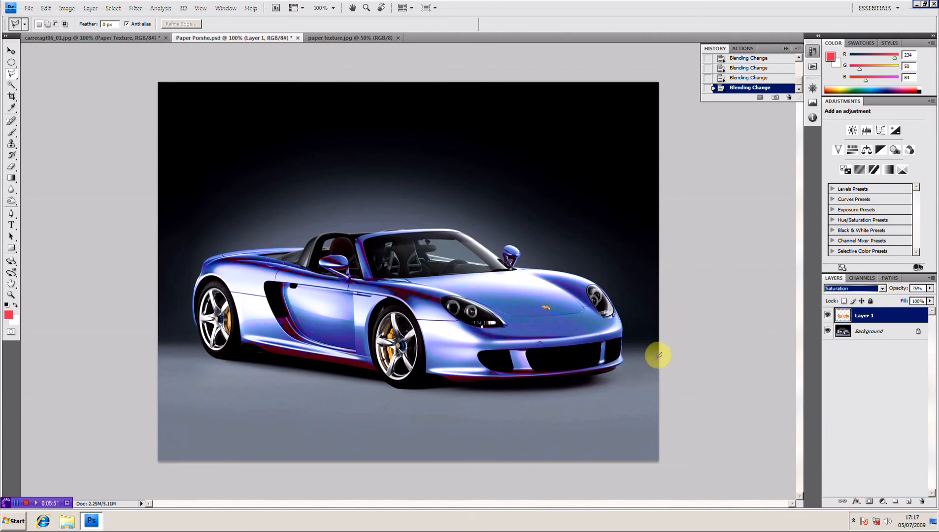
- Close Paper Porshe.psd without saving its changes
left_click(298, 37)
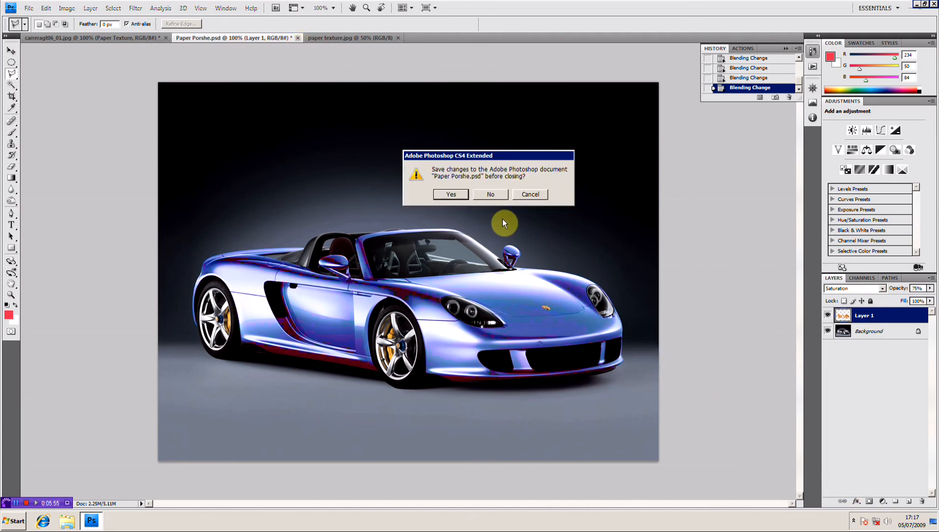
left_click(472, 194)
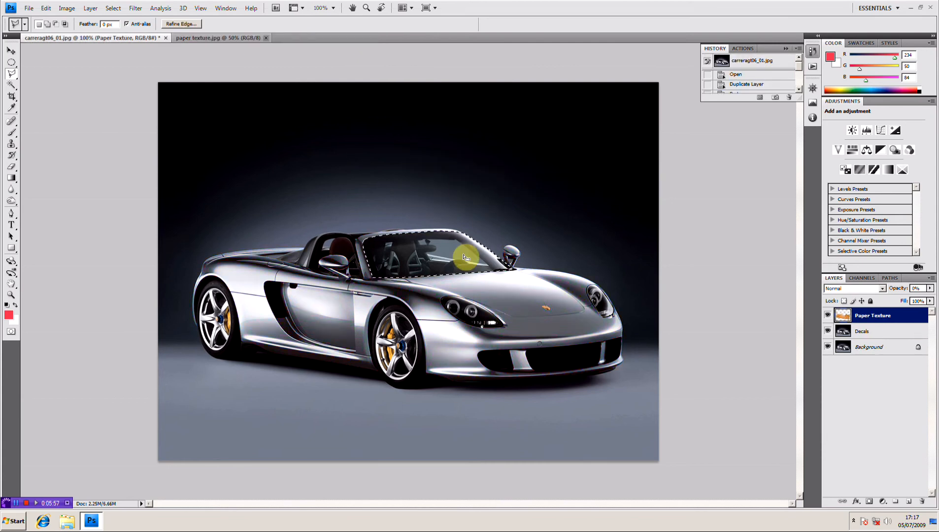
- Deselect the windshield and delete the Paper Texture layer from carreragt06_01.jpg, and close paper texture.jpg
key("ctrl+d")
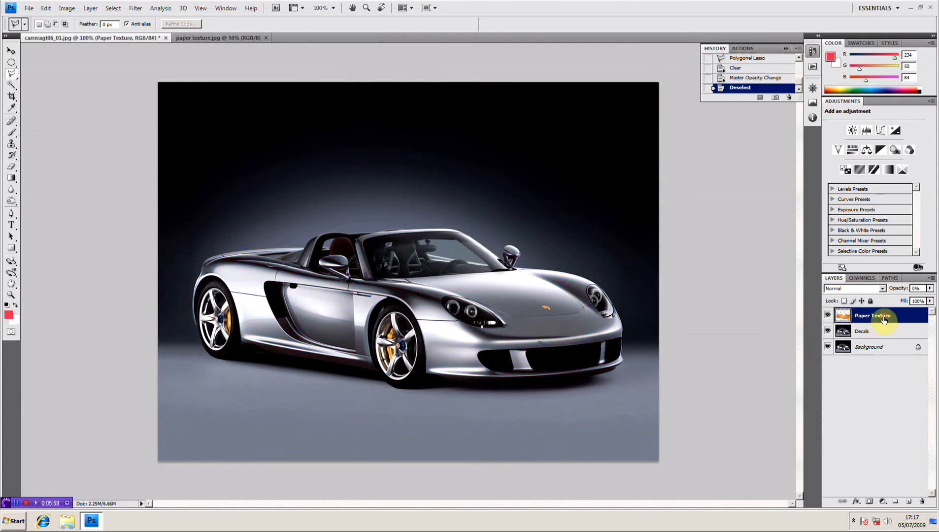
key("Delete")
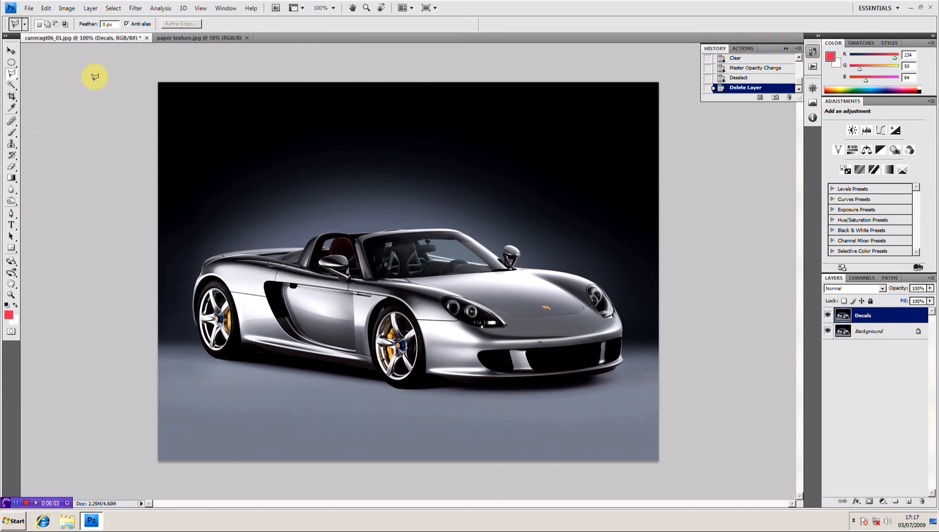
left_click(247, 38)
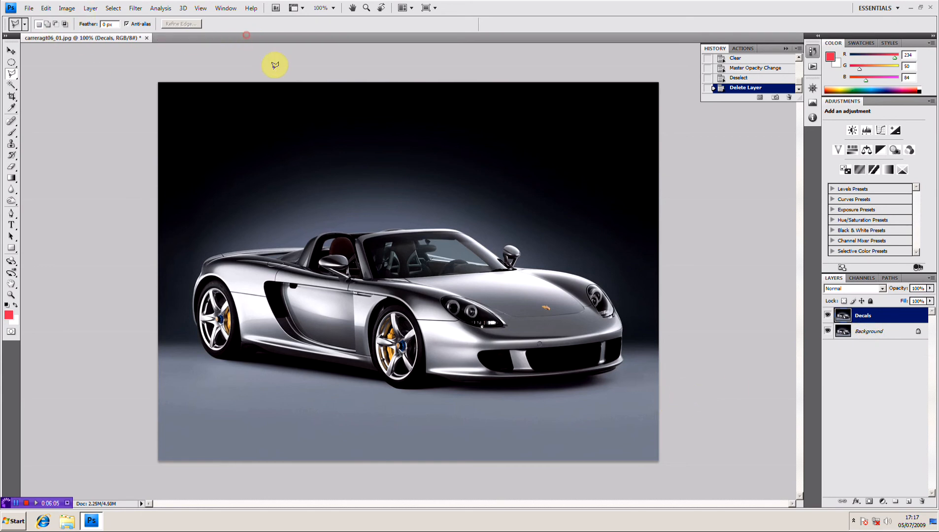
- Open eibach.gif, copy its whole canvas, and paste it as a new layer into carreragt06_01.jpg
left_click(29, 8)
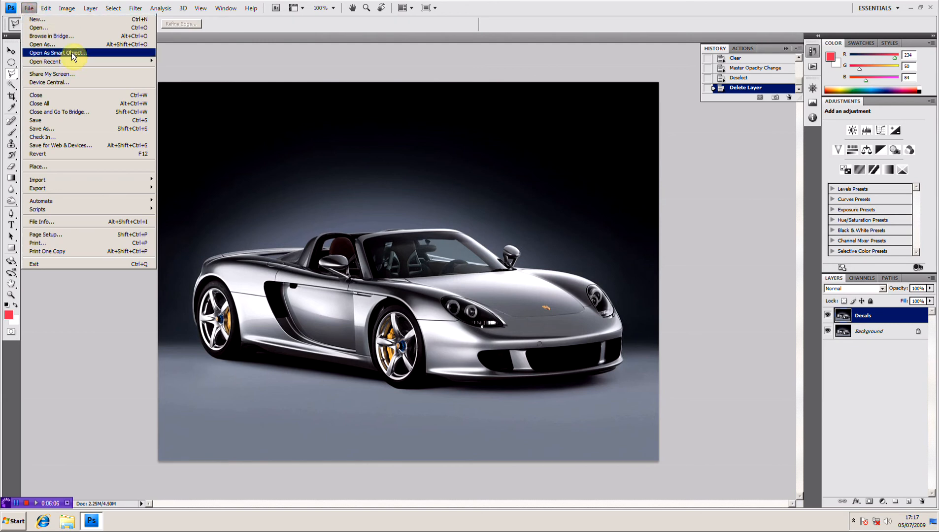
left_click(64, 28)
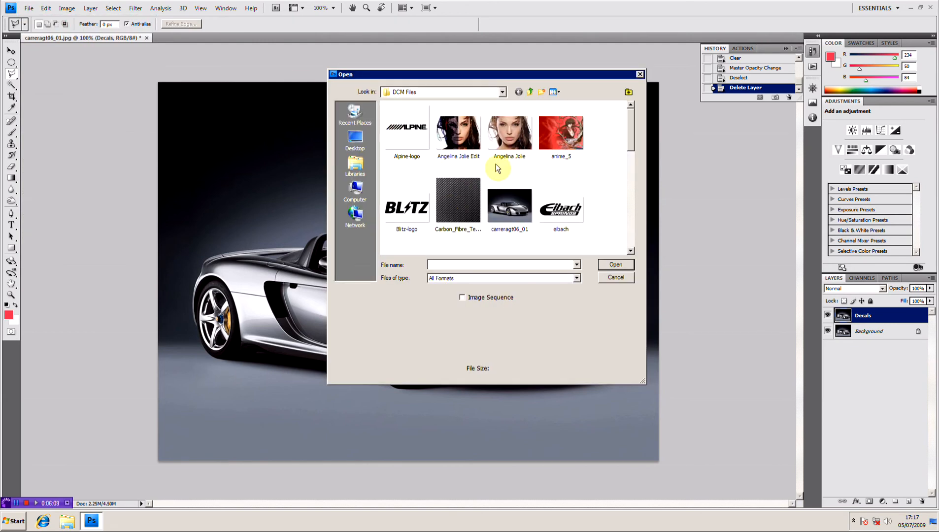
scroll(582, 168, "down", 1)
double_click(580, 168)
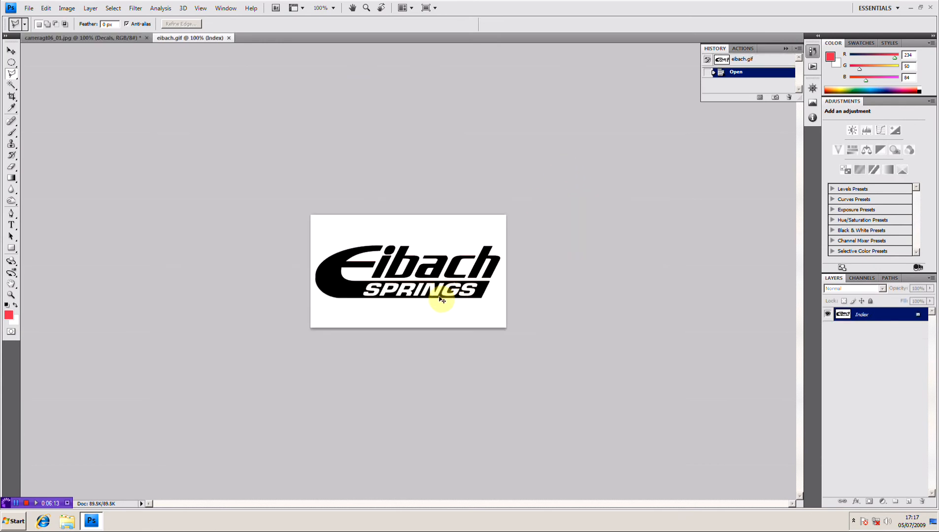
key("ctrl+a")
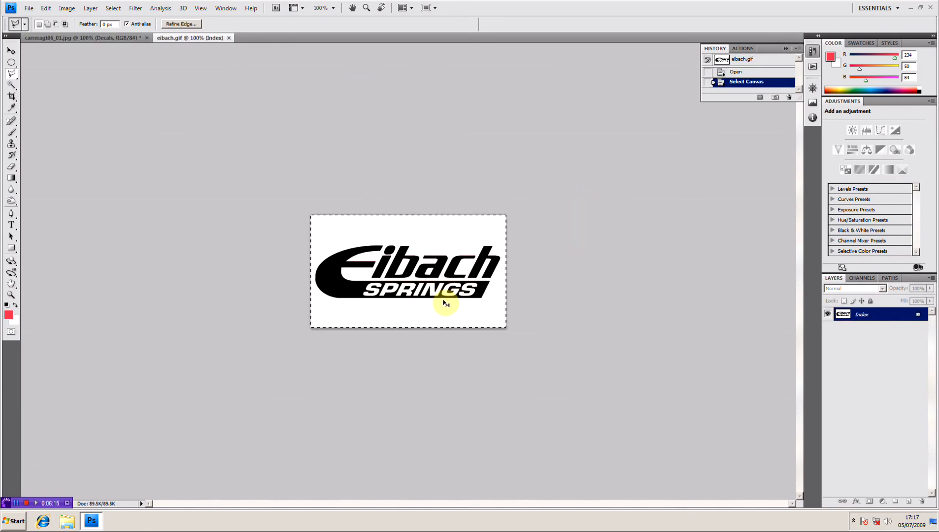
left_click(104, 38)
key("ctrl+v")
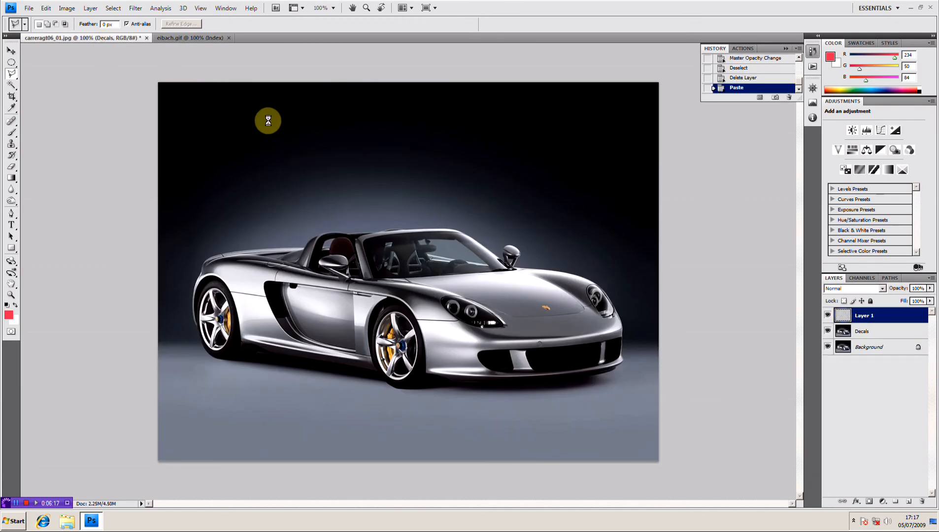
- Rename the pasted logo layer to eibach
double_click(864, 316)
type("eib")
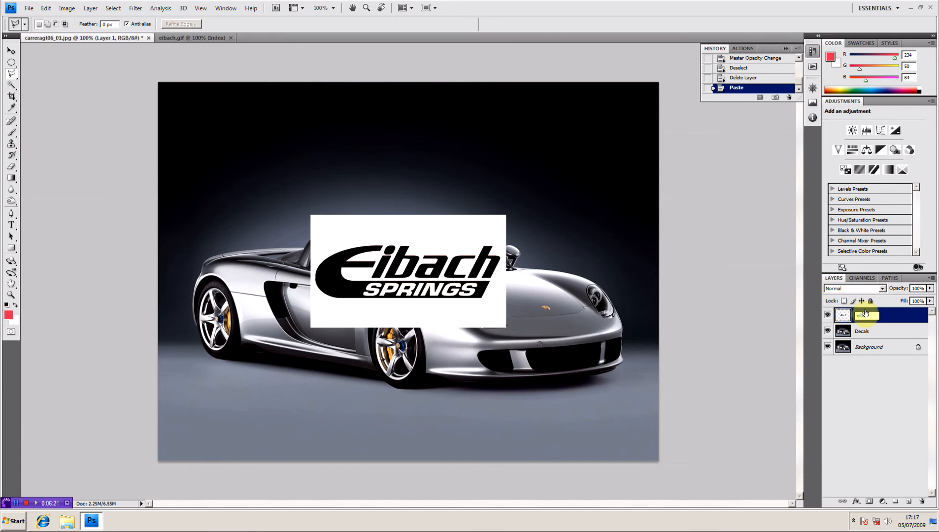
type("ach")
key("Return")
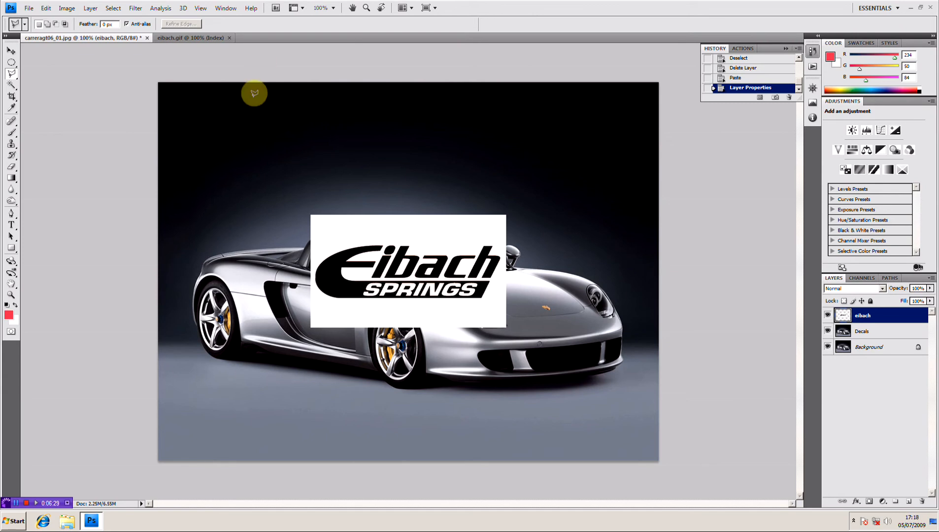
- Select the logo's white background and the white areas inside its lettering with the Magic Wand, delete them, and deselect
left_click(11, 86)
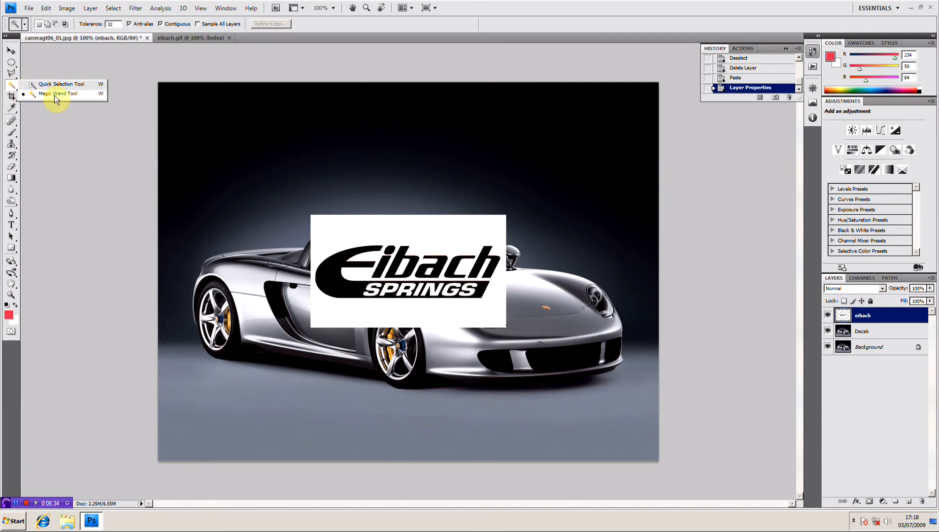
left_click(54, 96)
left_click(427, 236)
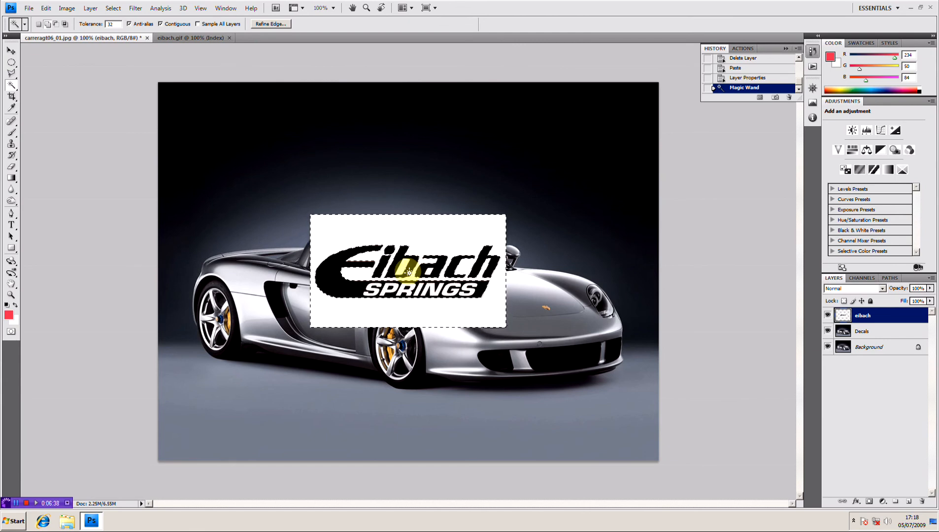
left_click(403, 266)
left_click(432, 288)
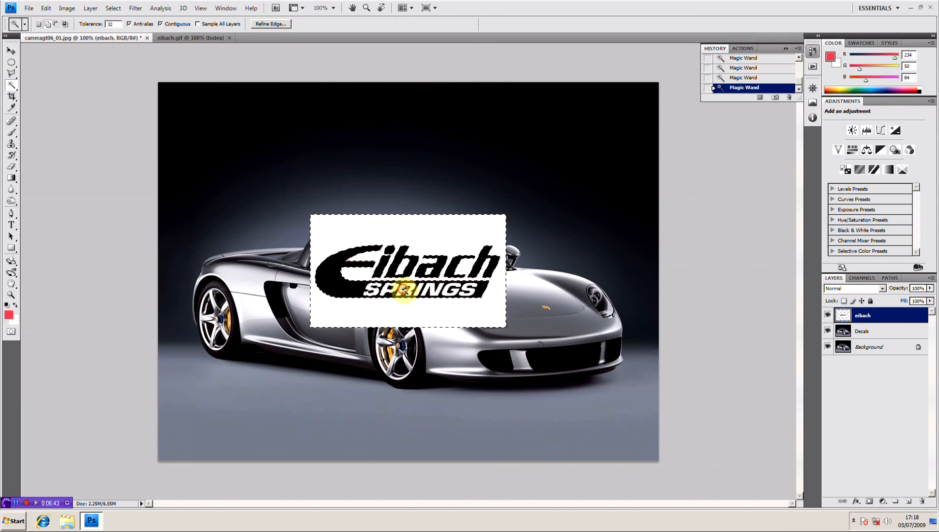
left_click(446, 293)
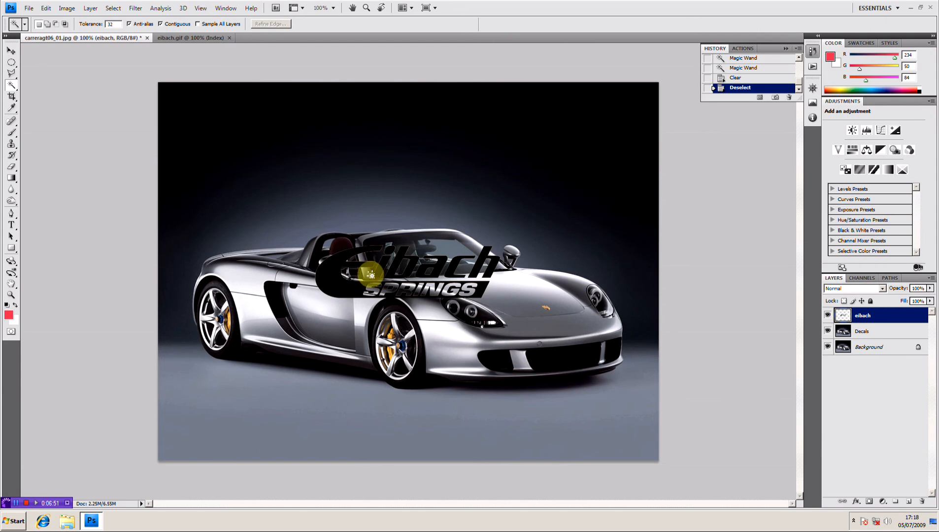
- Move the Eibach logo onto the car's side and transform it to about 85.3% width with a 13.7° vertical skew, following the bodywork
left_click(11, 50)
left_click_drag(333, 284, 185, 436)
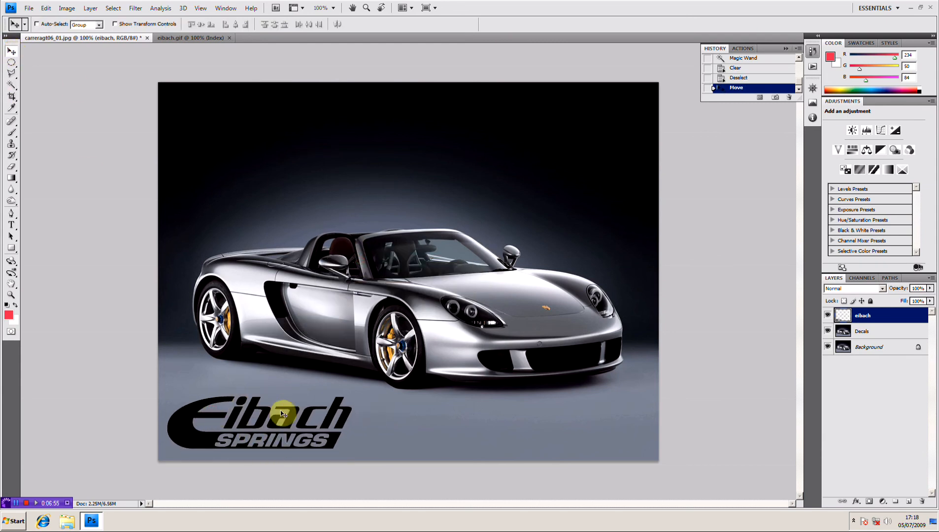
left_click_drag(288, 430, 352, 332)
key("ctrl+t")
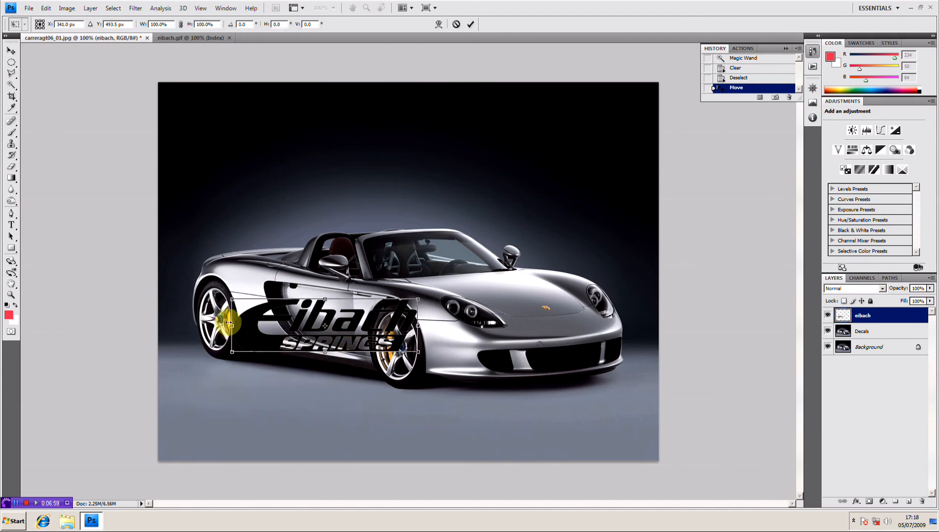
left_click_drag(229, 330, 239, 297)
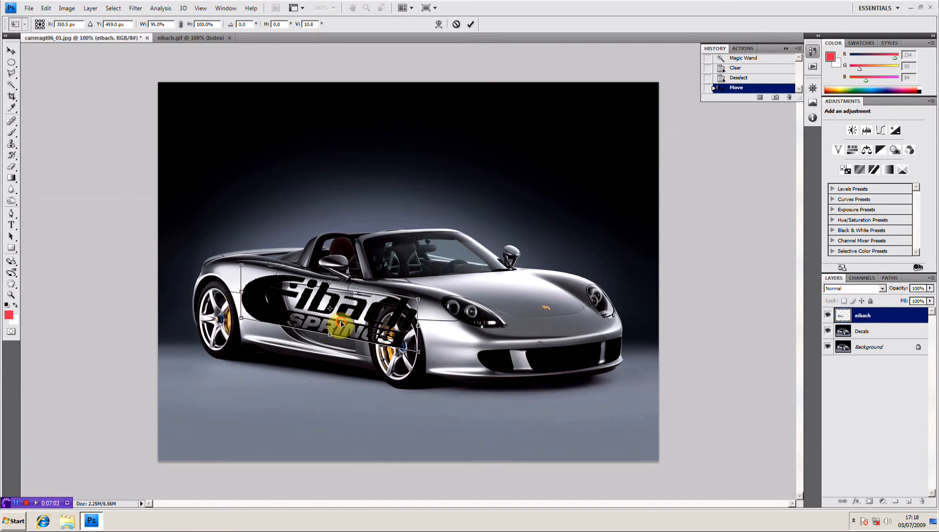
mouse_move(407, 330)
left_mouse_down()
mouse_move(377, 322)
mouse_move(393, 329)
left_mouse_up()
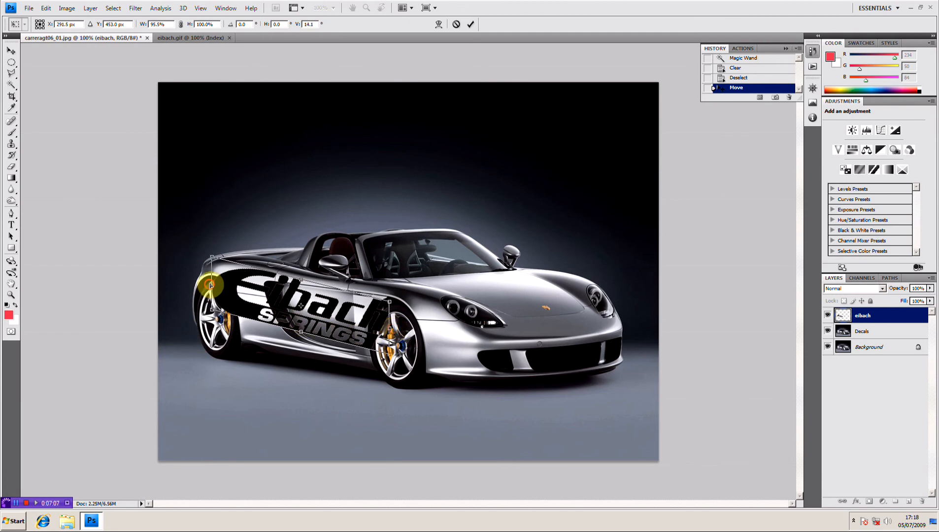
left_click_drag(212, 284, 229, 290)
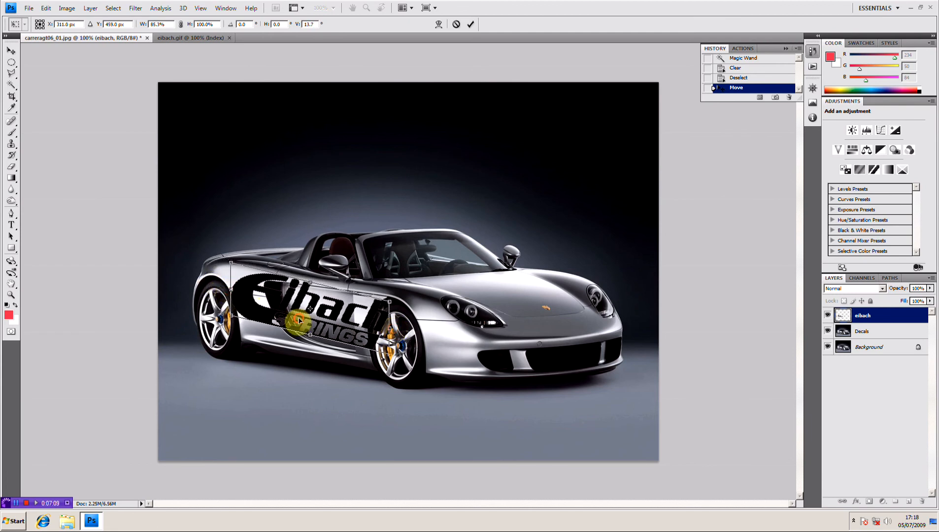
left_click_drag(300, 322, 288, 317)
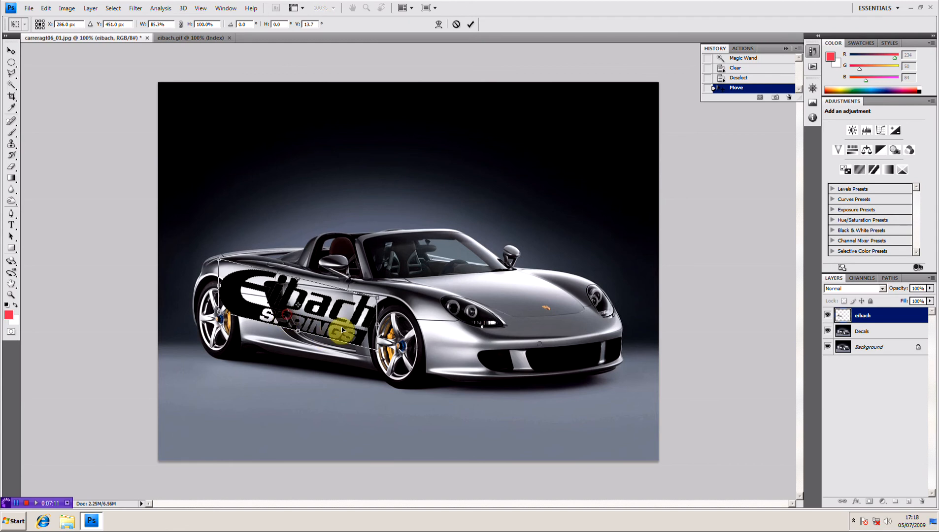
- Set the eibach layer's blend mode to Overlay and apply the transform
left_click(882, 288)
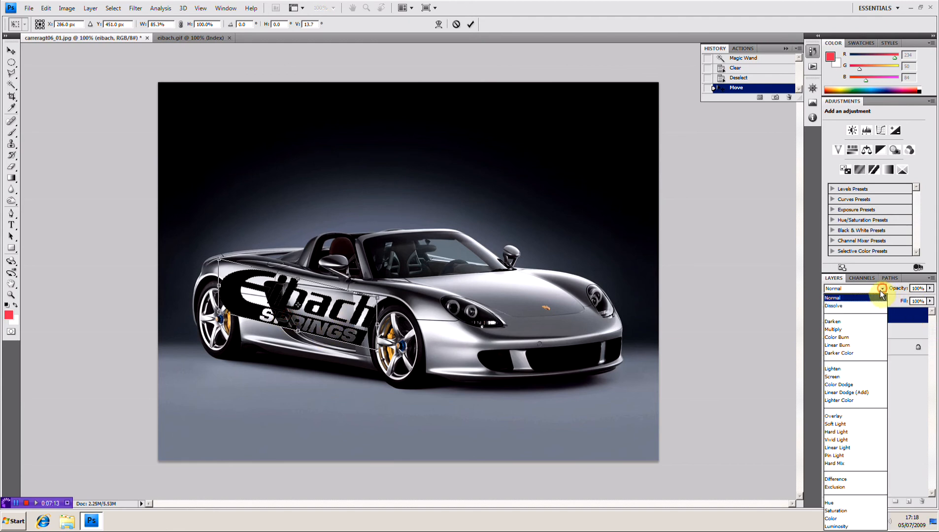
left_click(833, 416)
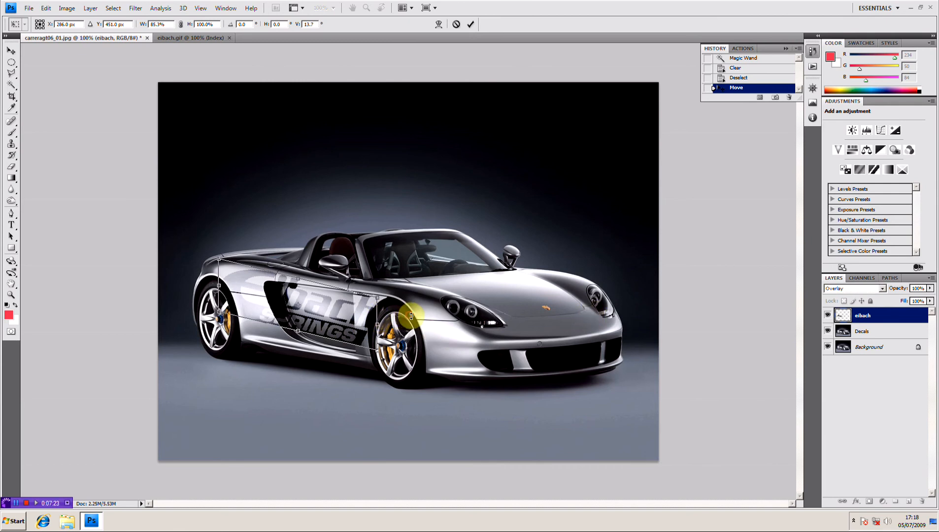
key("Return")
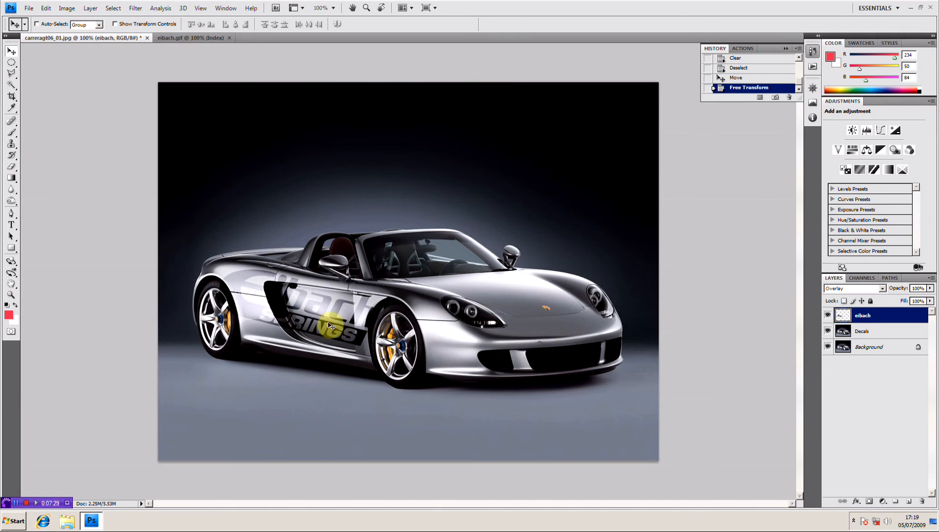
- Move the logo onto the front hood, rotate it about -17°, and scale it to about 33.6% width and 27.5% height
left_click_drag(324, 329, 562, 330)
key("ctrl+t")
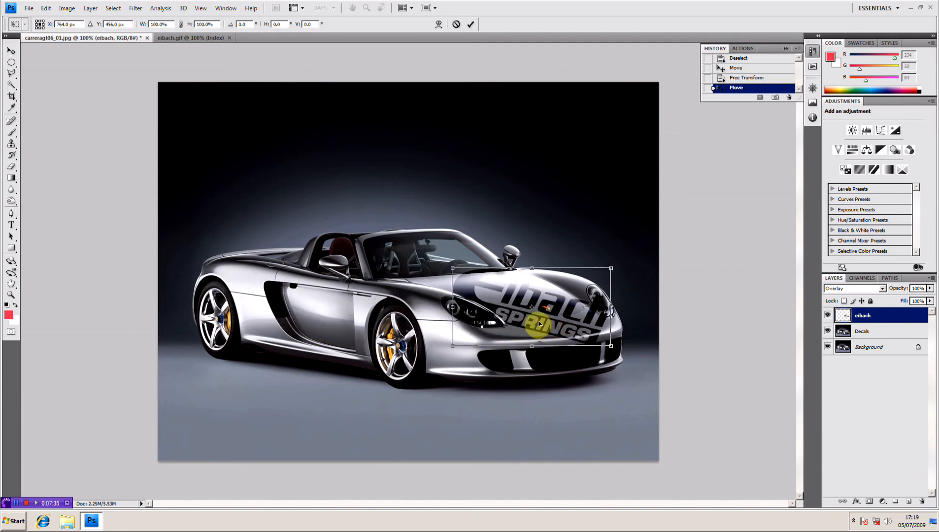
left_click_drag(446, 268, 430, 300)
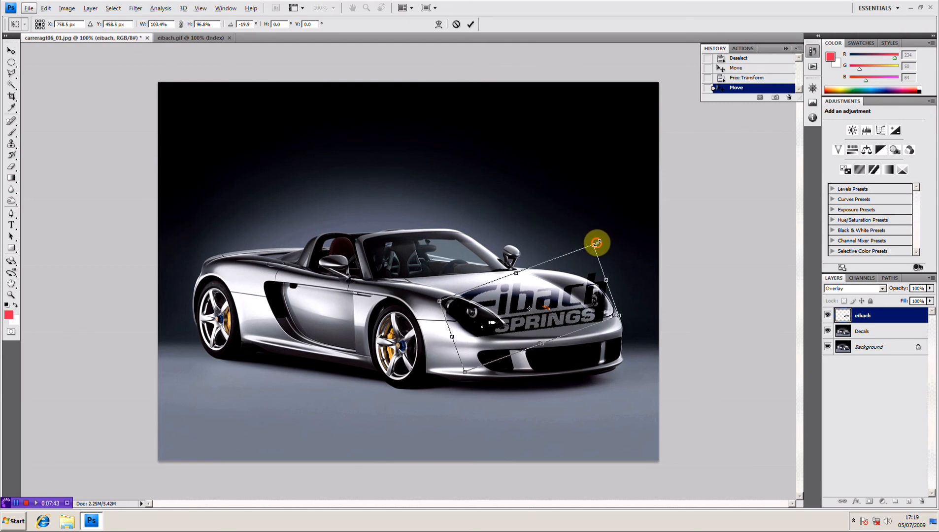
left_click_drag(597, 242, 561, 332)
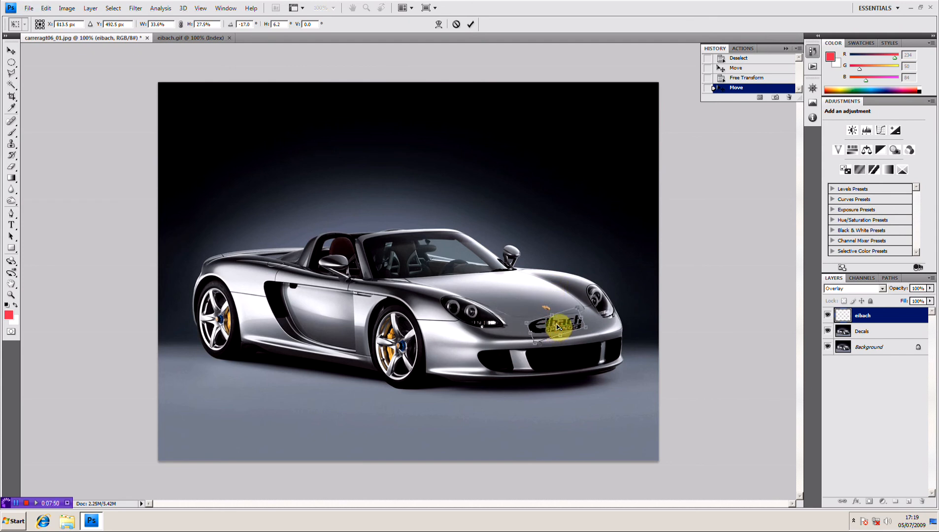
key("Return")
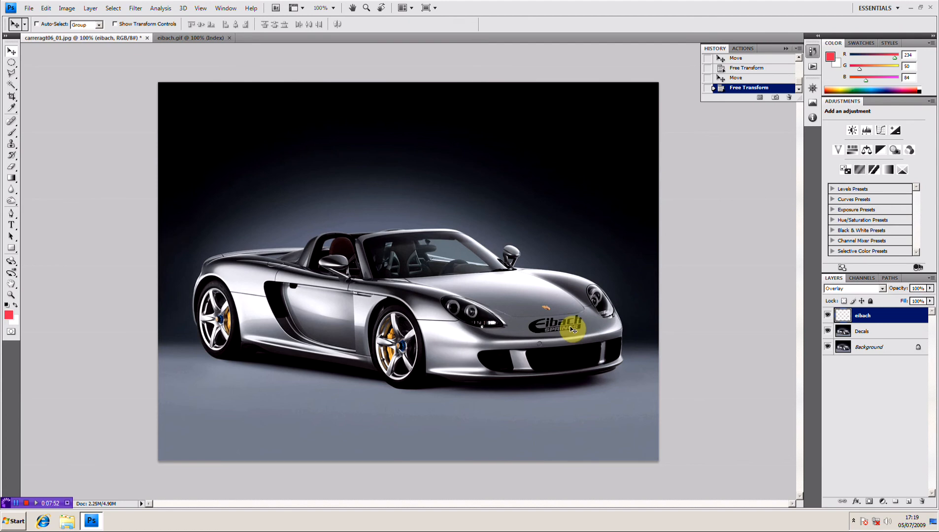
- Reduce the hood logo's height to about 89.5% and warp its corners and edges to follow the hood's curve
key("ctrl+t")
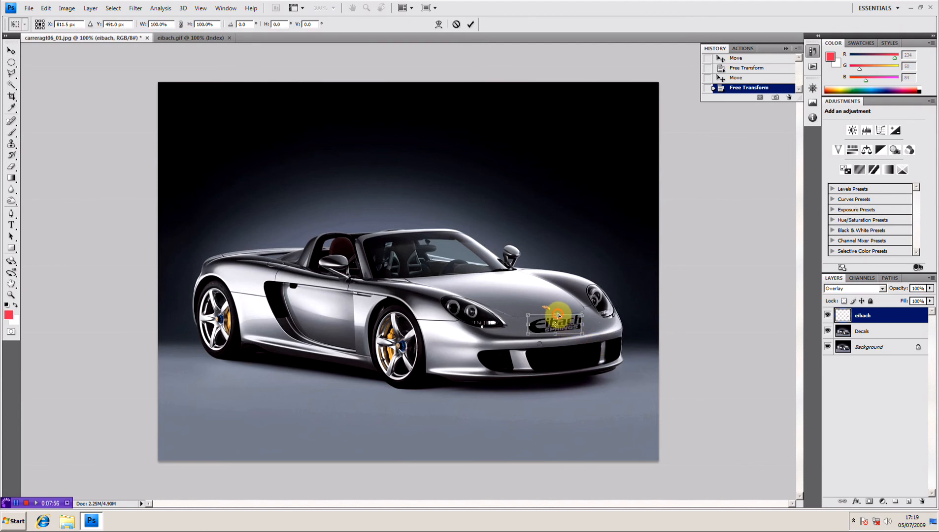
left_click_drag(558, 315, 557, 317)
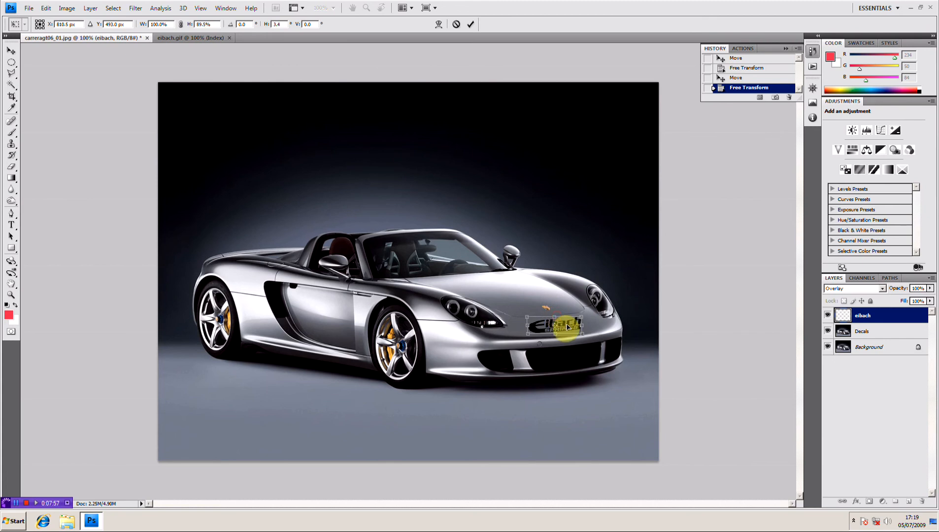
right_click(568, 325)
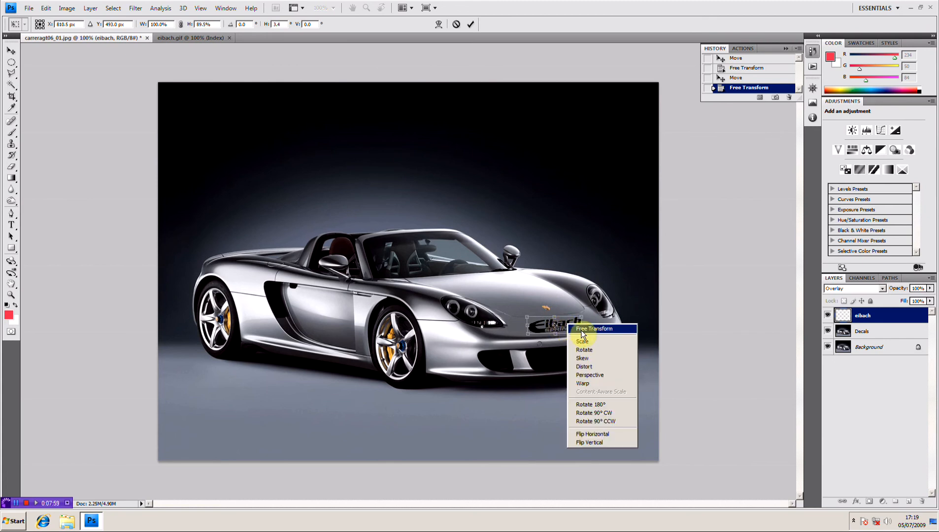
left_click(600, 381)
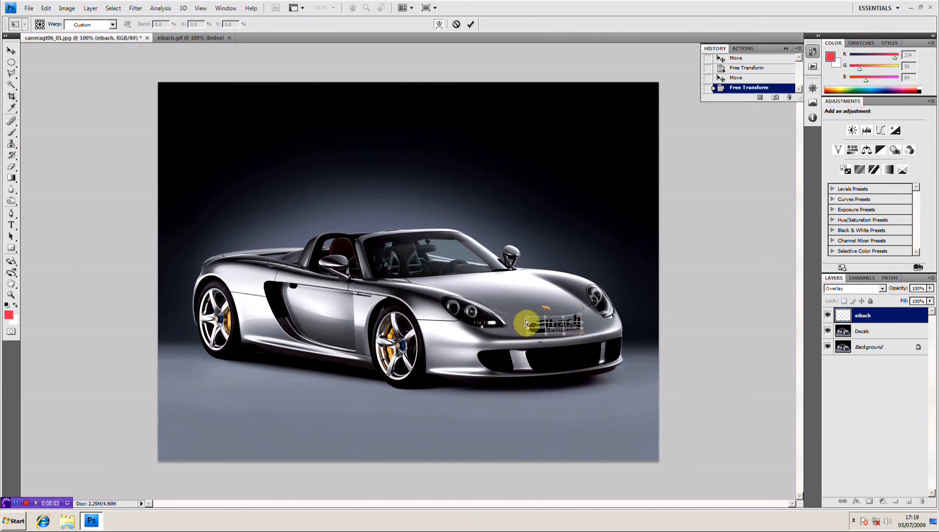
left_click_drag(521, 318, 528, 334)
left_click_drag(527, 324, 557, 331)
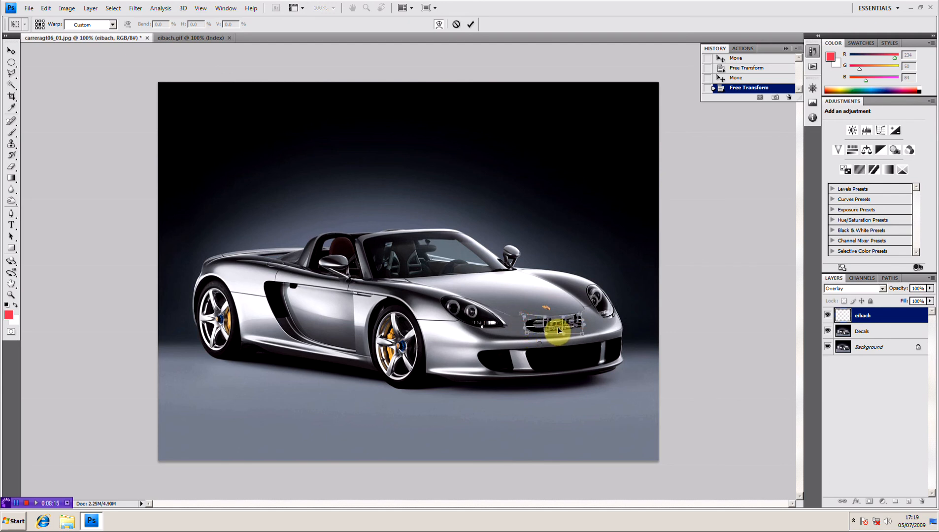
key("Return")
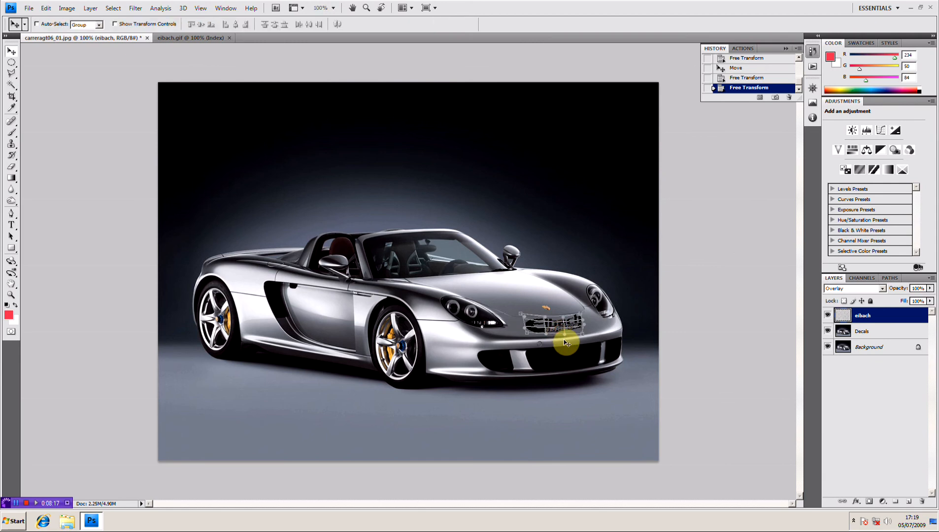
- Try the logo on the windshield, move it to the door, and scale it to about 48.3% width and 79.5% height
left_click_drag(568, 329, 427, 248)
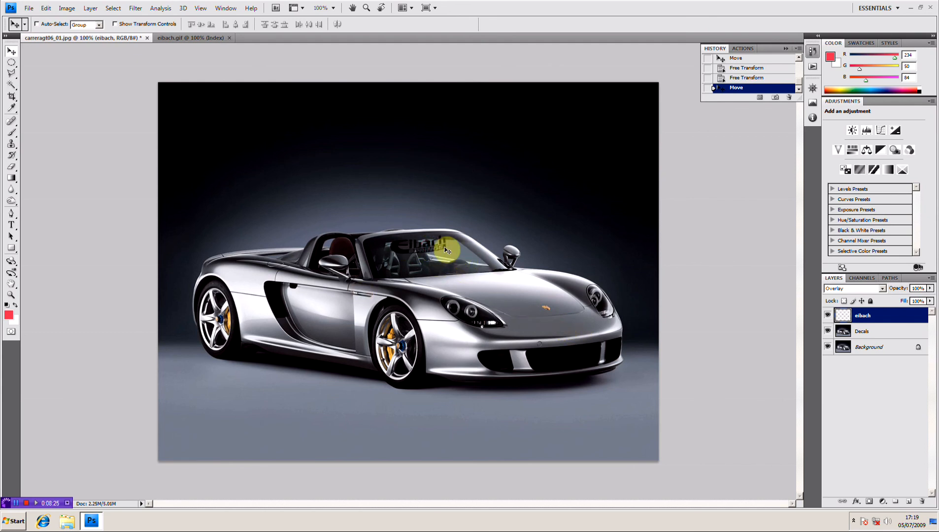
left_click_drag(371, 304, 333, 305)
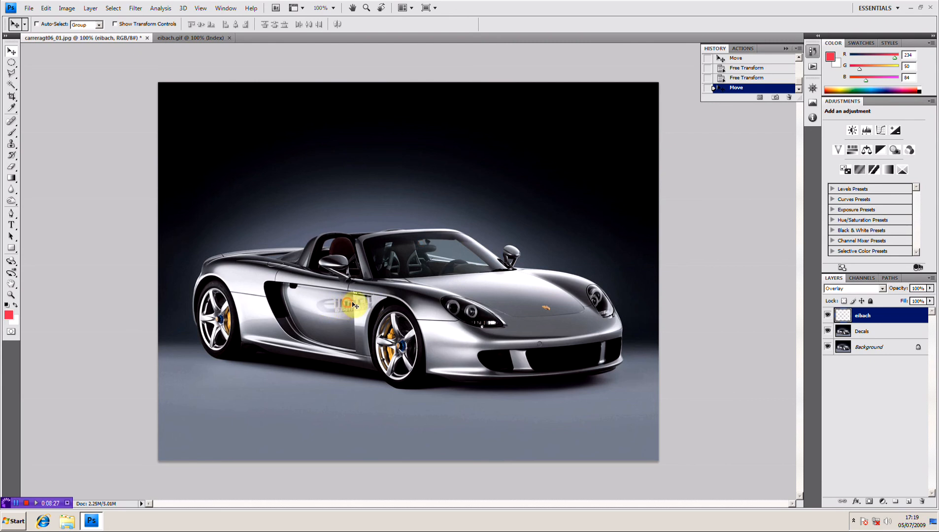
key("ctrl+t")
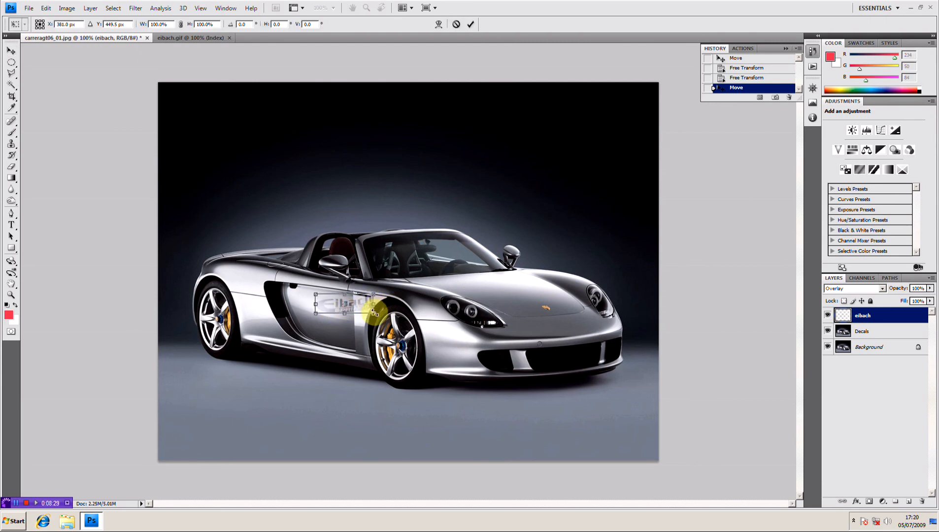
left_click_drag(374, 312, 345, 301)
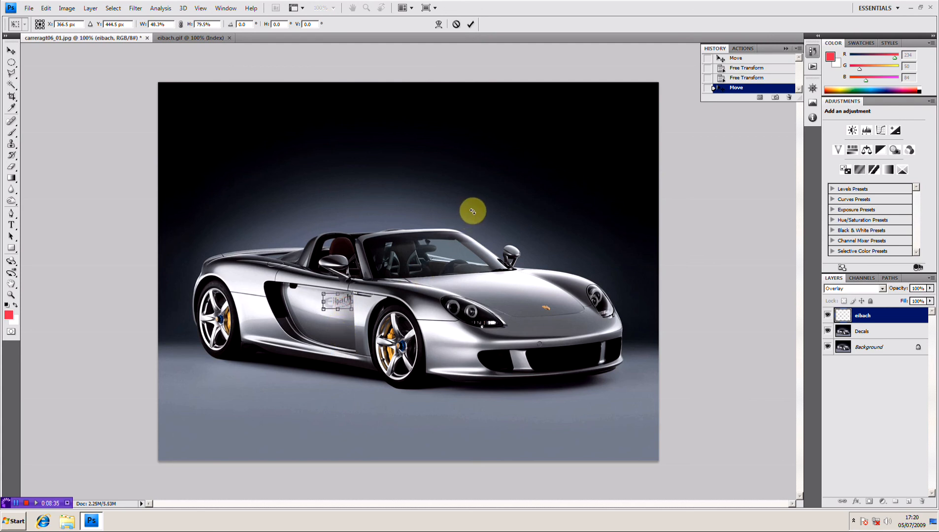
key("Return")
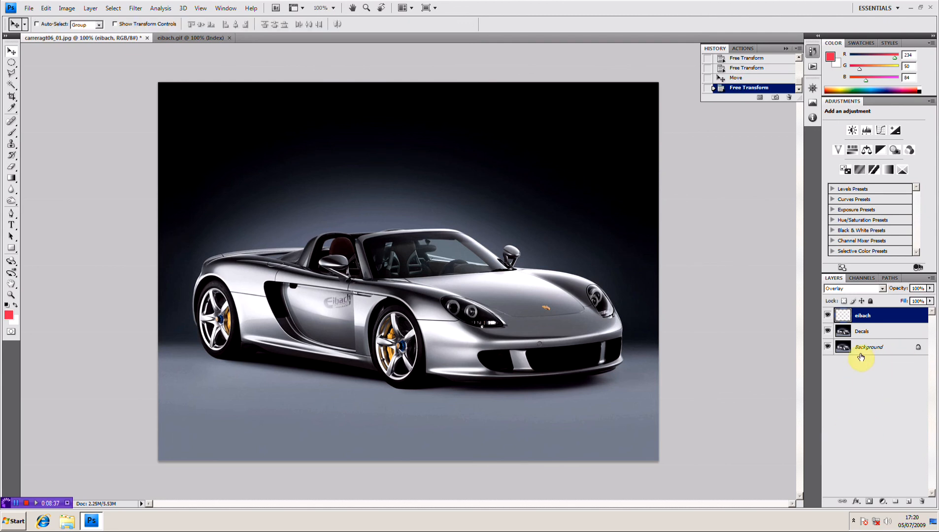
- Delete the eibach layer from the car image
right_click(873, 318)
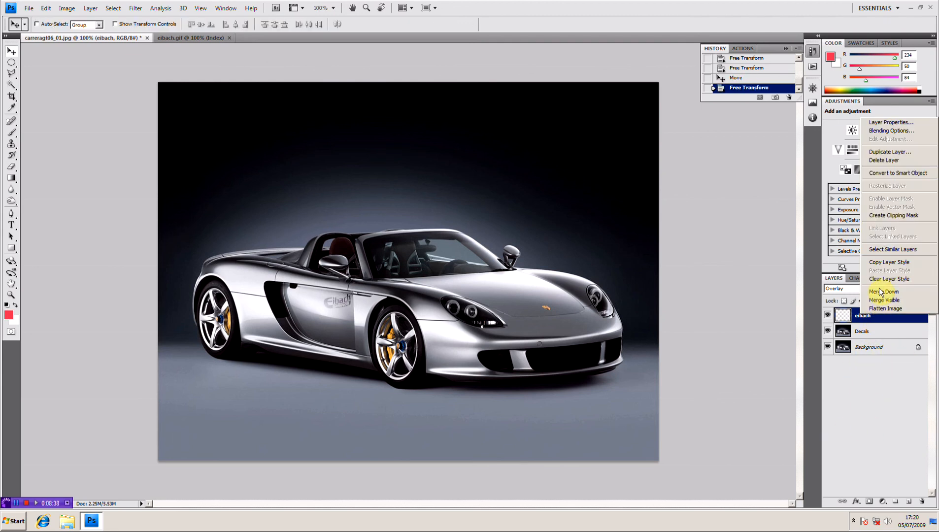
left_click(882, 161)
left_click(460, 197)
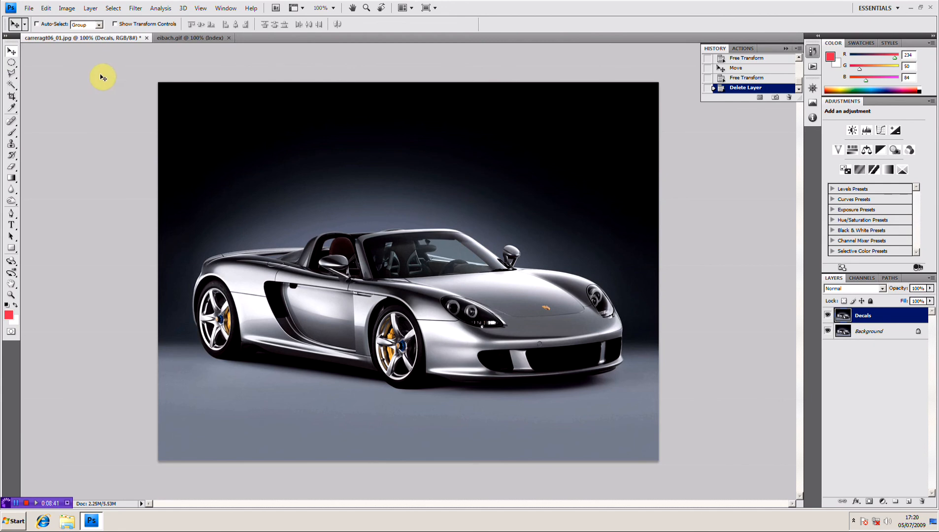
- Open anime_5.jpg, copy the whole picture, and paste it into carreragt06_01.jpg
left_click(28, 8)
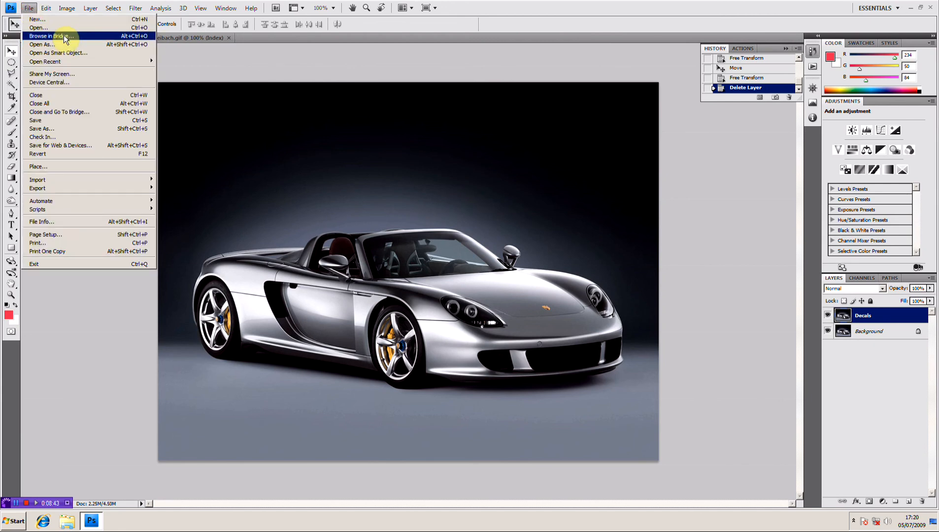
left_click(39, 28)
double_click(562, 134)
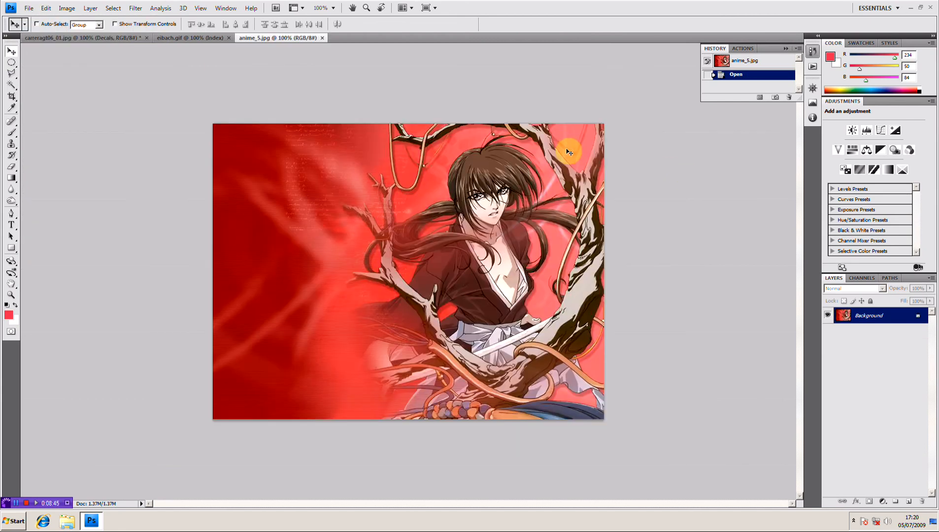
key("ctrl+a")
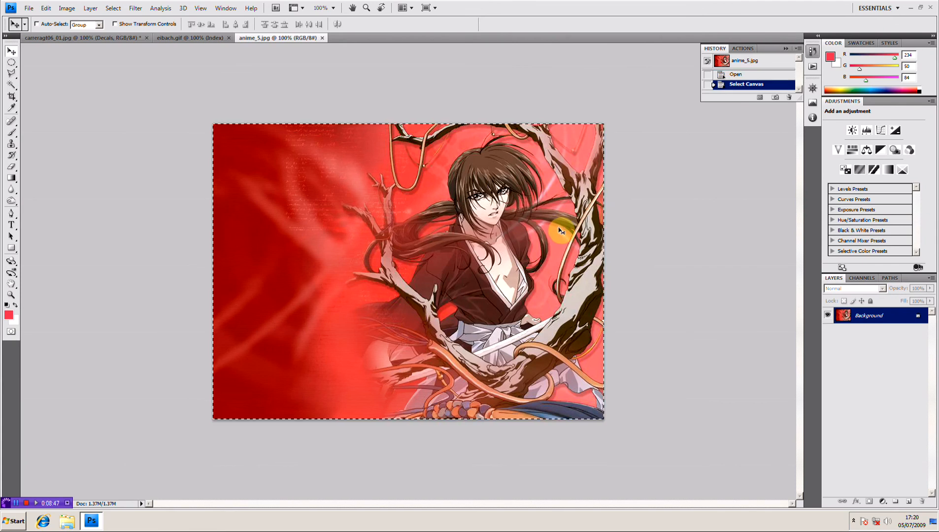
left_click(126, 38)
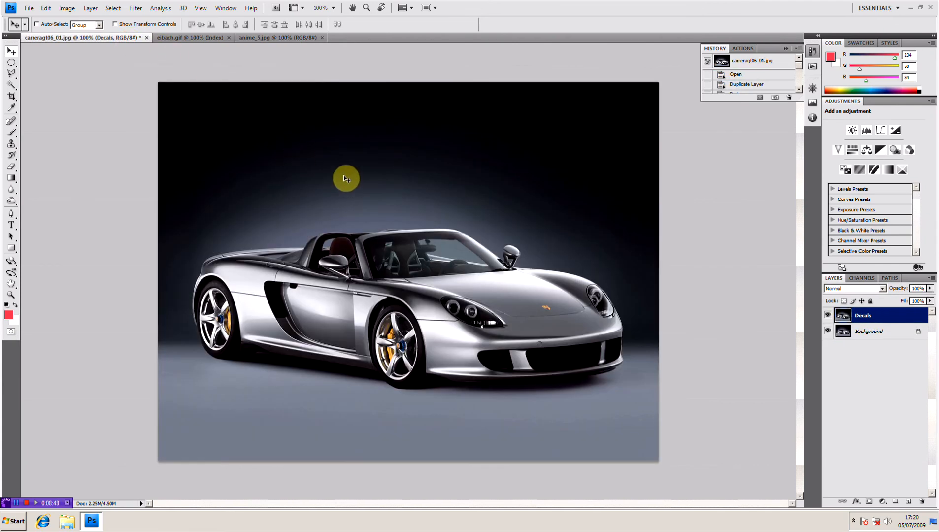
key("ctrl+v")
- Fit the pasted picture over the car's side at 51.9% width, 26.5% height and 13.2° rotation, and set its blend mode to Overlay
key("ctrl+t")
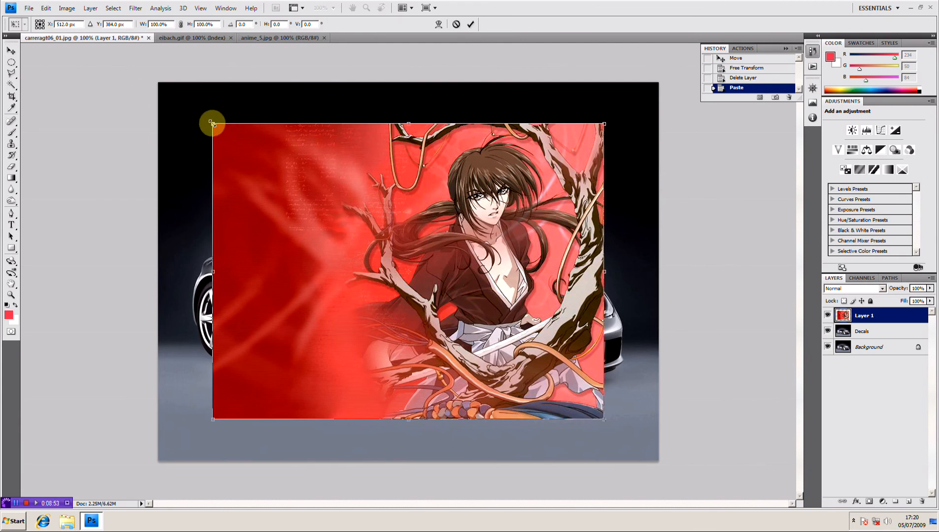
left_click_drag(212, 123, 281, 236)
left_click_drag(485, 281, 380, 320)
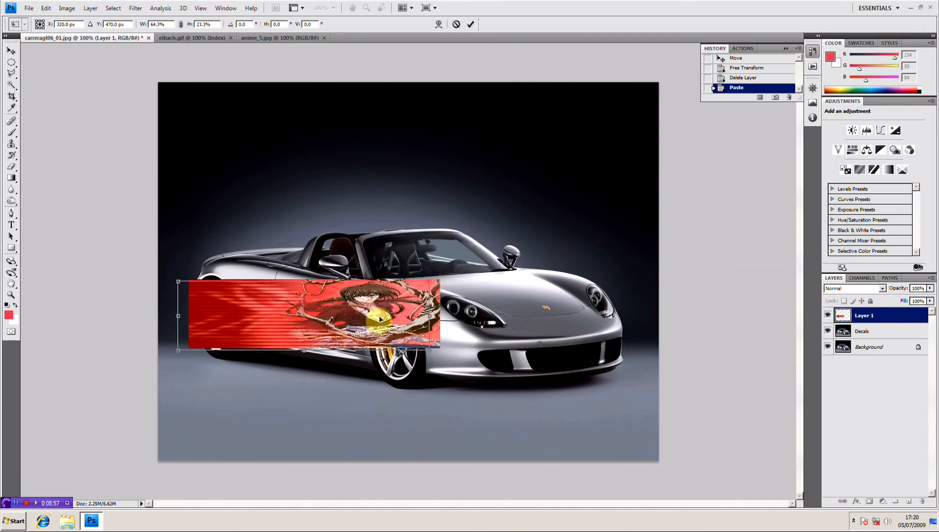
left_click_drag(434, 271, 328, 300)
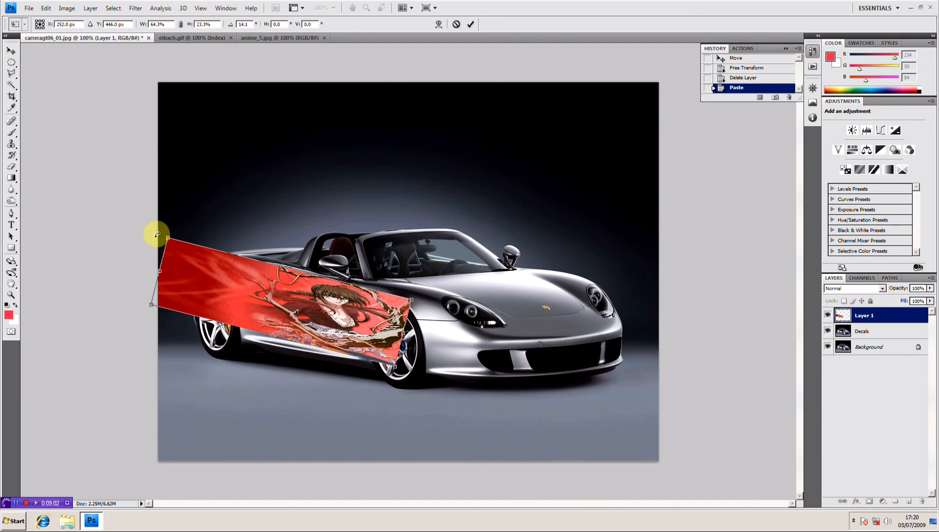
left_click_drag(165, 234, 189, 252)
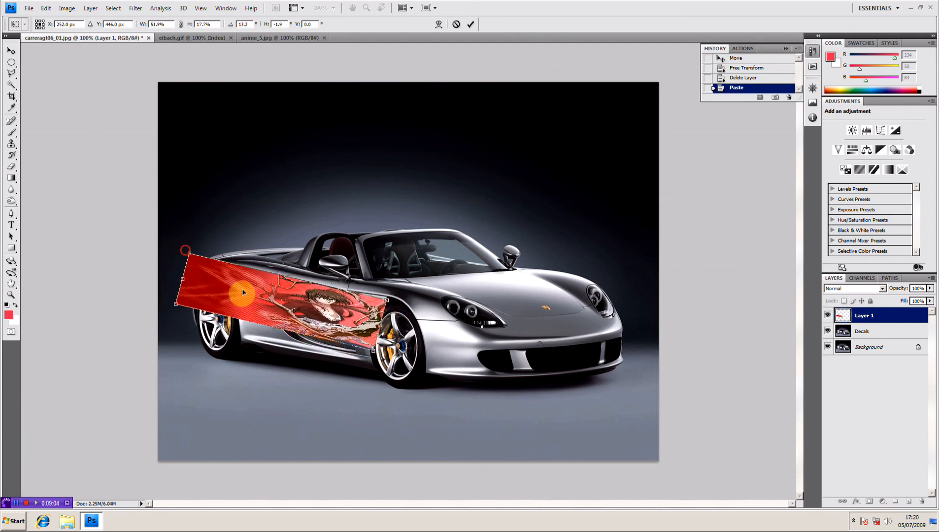
left_click_drag(276, 304, 288, 332)
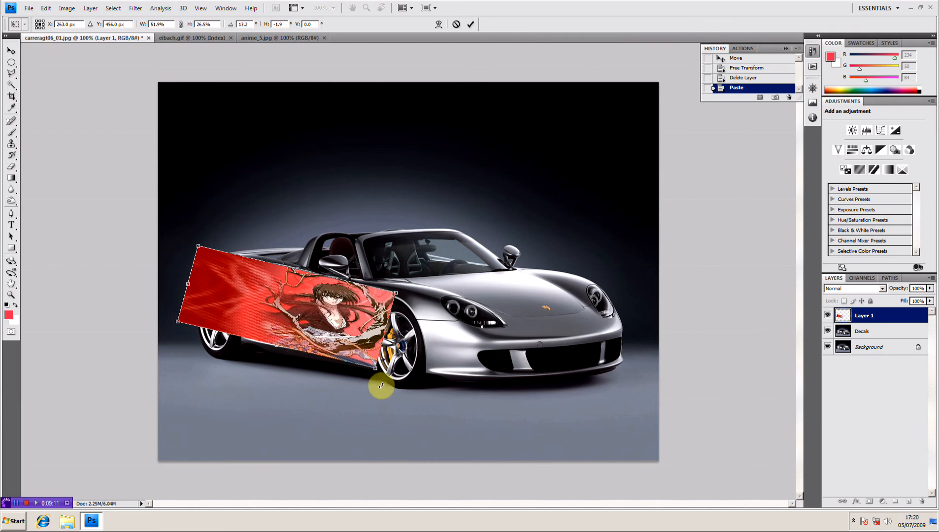
key("Return")
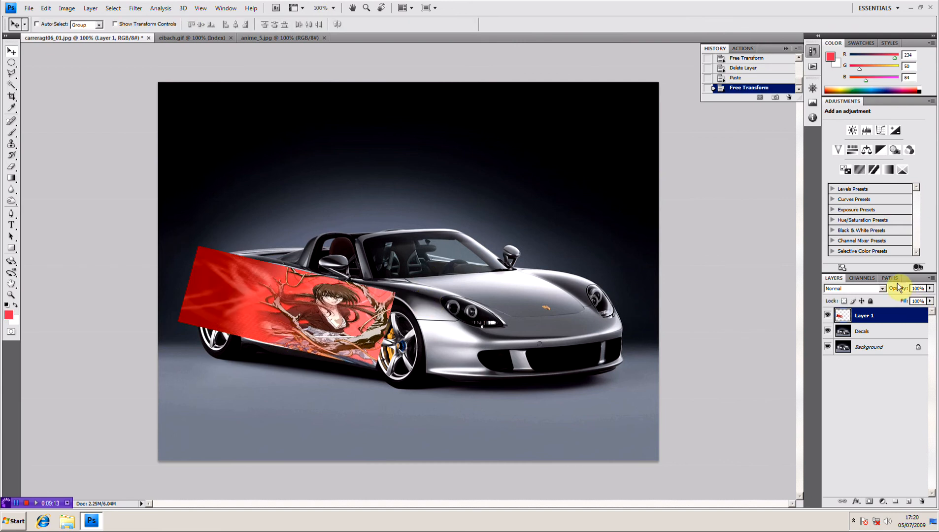
left_click(875, 290)
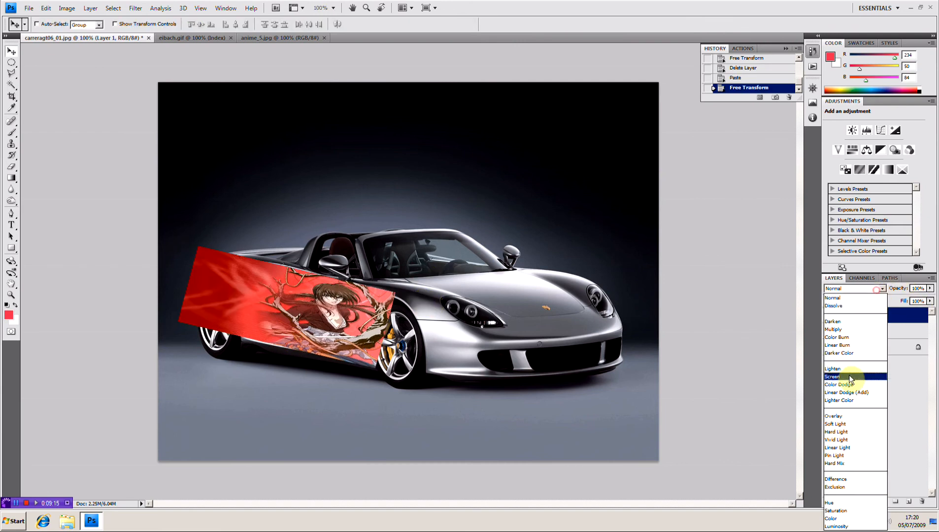
left_click(846, 421)
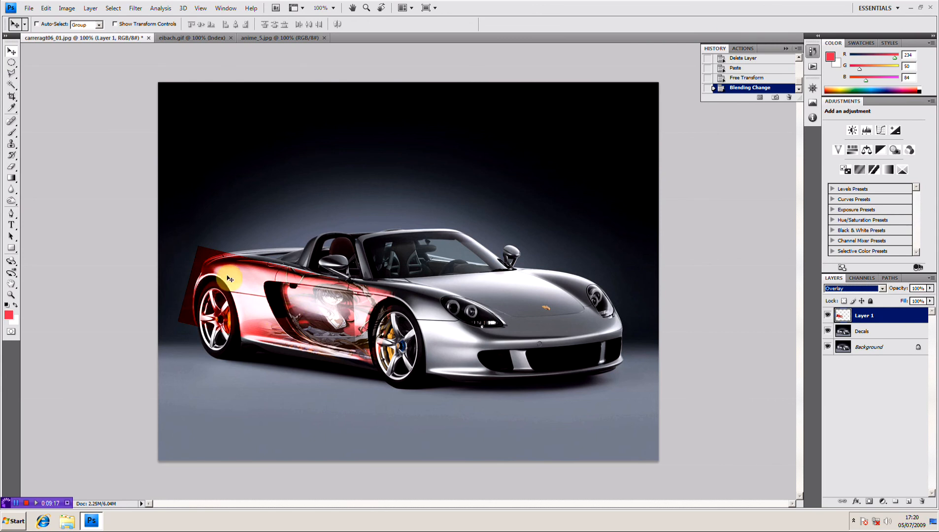
- Reduce the eraser brush to size 70 and erase the artwork from the background behind the car and from the wheels
left_click(11, 108)
left_click(11, 166)
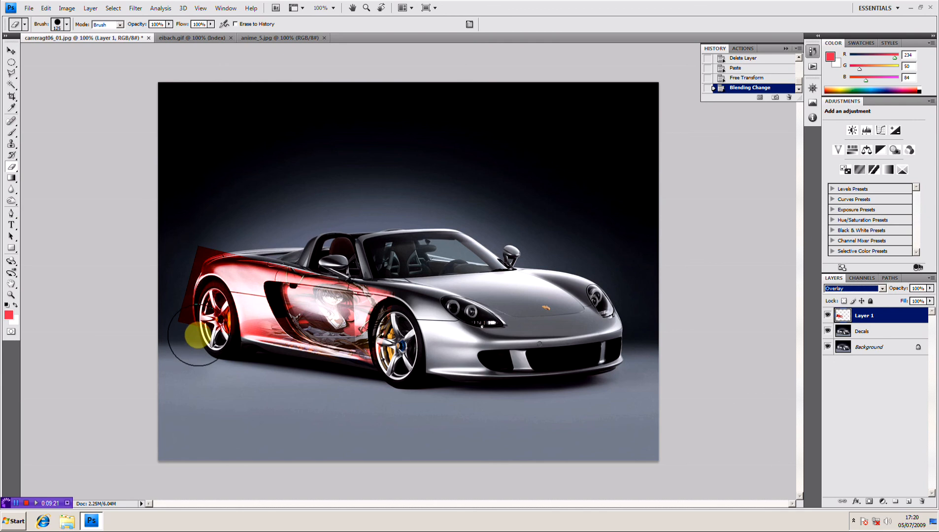
key("bracketleft")
key("bracketleft")
key("bracketleft")
key("bracketleft")
mouse_move(206, 361)
left_mouse_down()
mouse_move(220, 322)
mouse_move(212, 293)
mouse_move(219, 334)
mouse_move(188, 352)
mouse_move(175, 340)
mouse_move(175, 290)
mouse_move(189, 250)
mouse_move(226, 234)
mouse_move(184, 258)
left_mouse_up()
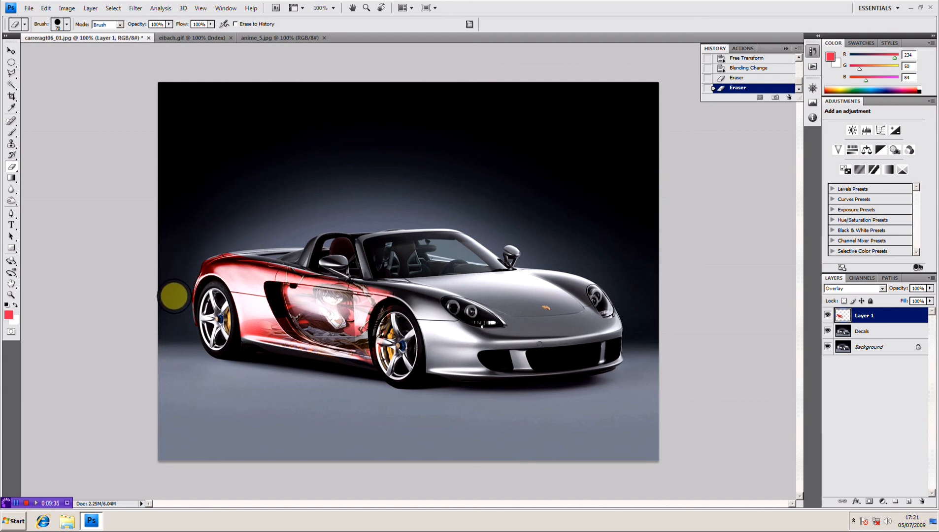
left_click_drag(174, 296, 174, 274)
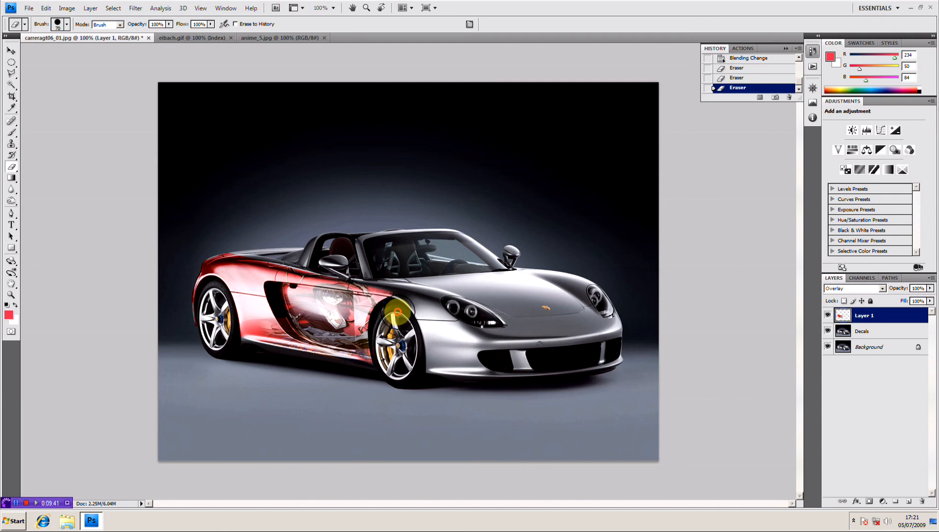
left_click(397, 311)
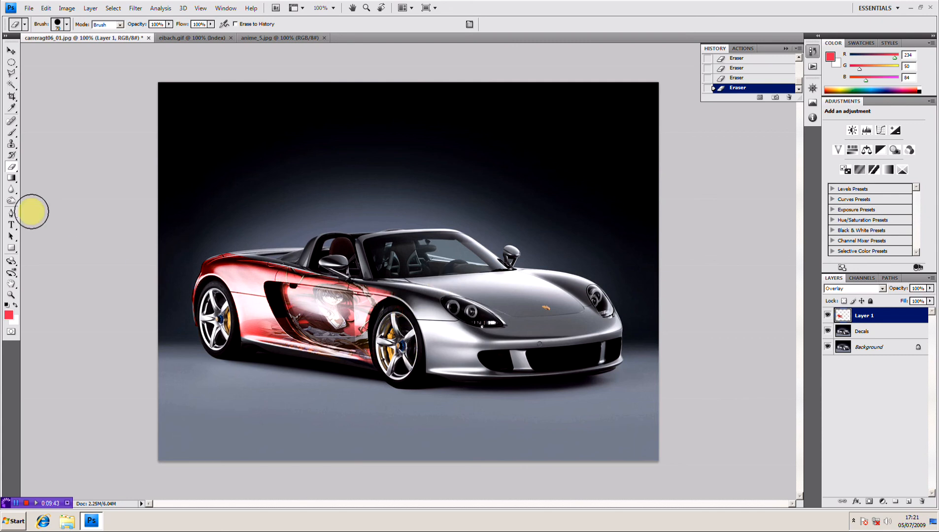
- Nudge the side artwork slightly up and toggle layer visibility to compare the car with and without it
left_click(11, 50)
left_click_drag(309, 296, 305, 294)
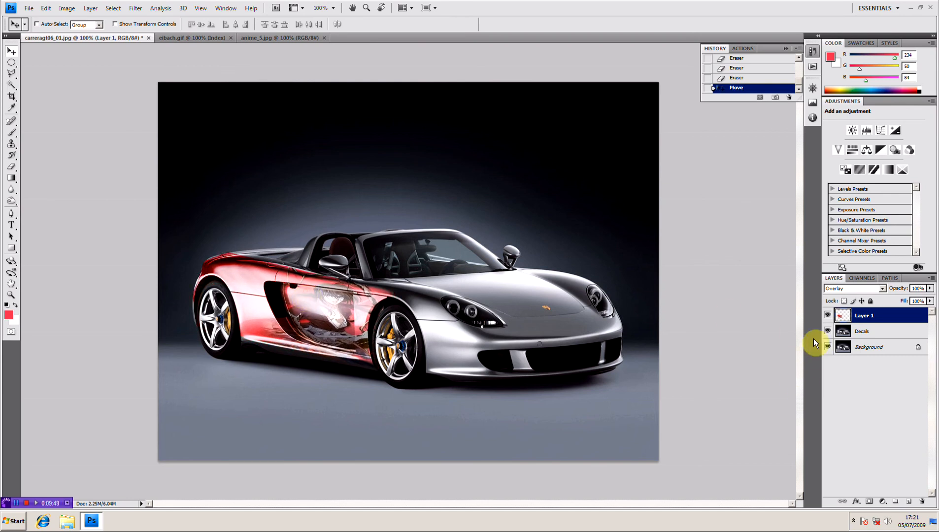
left_click(828, 314)
left_click(829, 314)
left_click(828, 331)
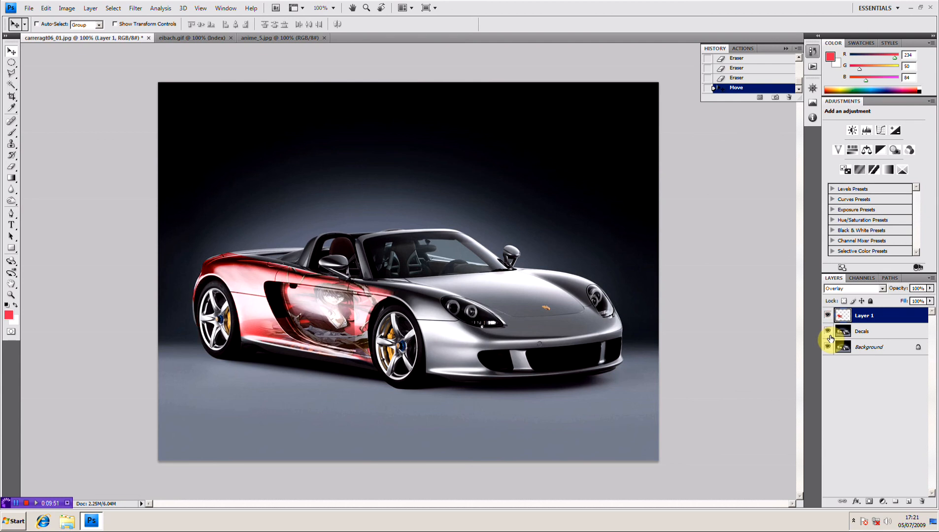